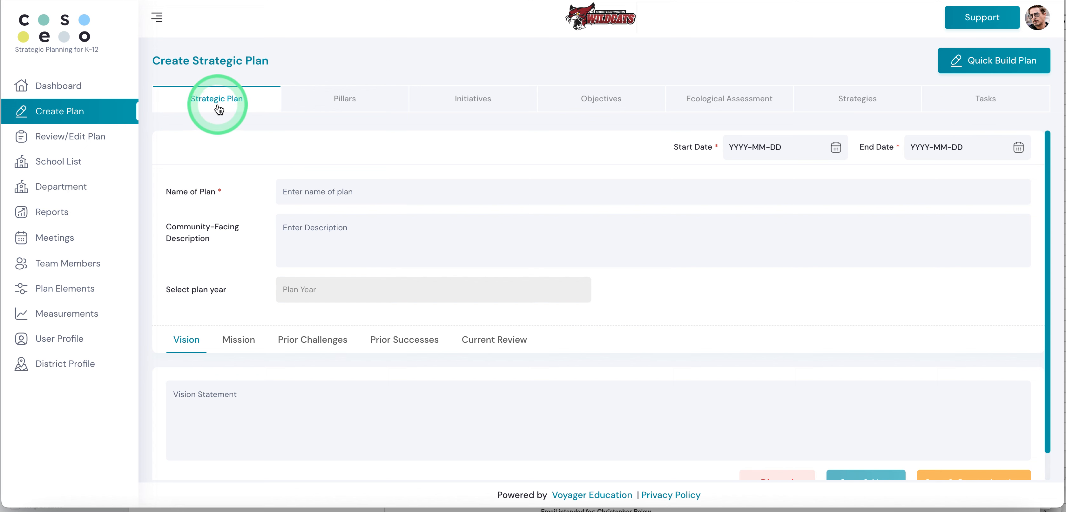
pyautogui.click(292, 183)
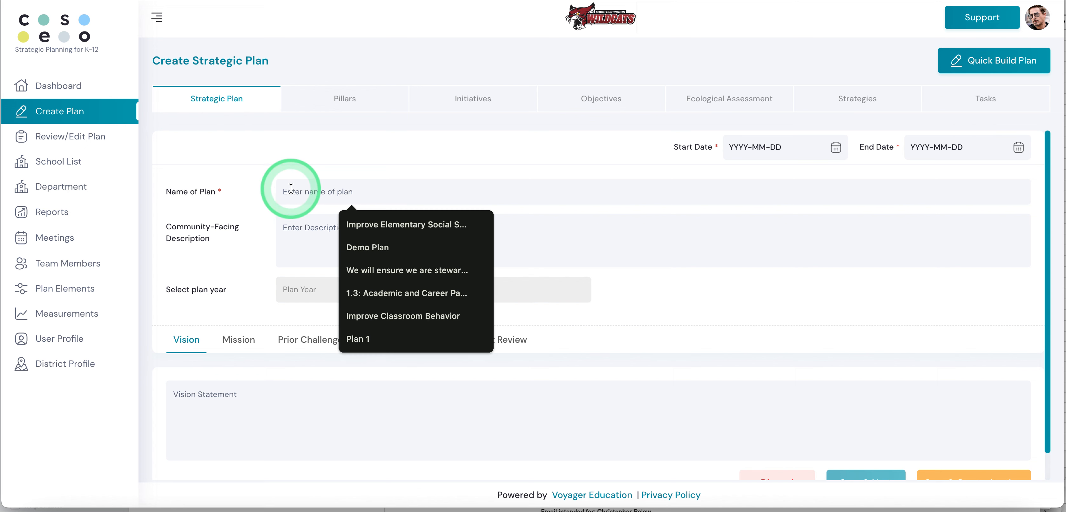
pyautogui.click(299, 228)
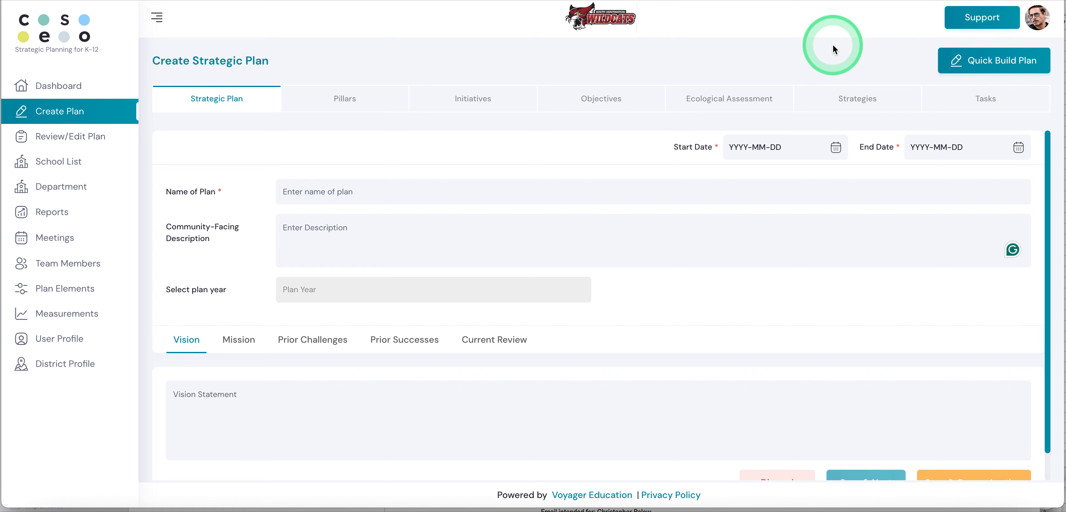
# Step: Open the Quick Build plan form and examine its sections for pillars, initiatives, objectives, strategies and tasks
pyautogui.click(977, 65)
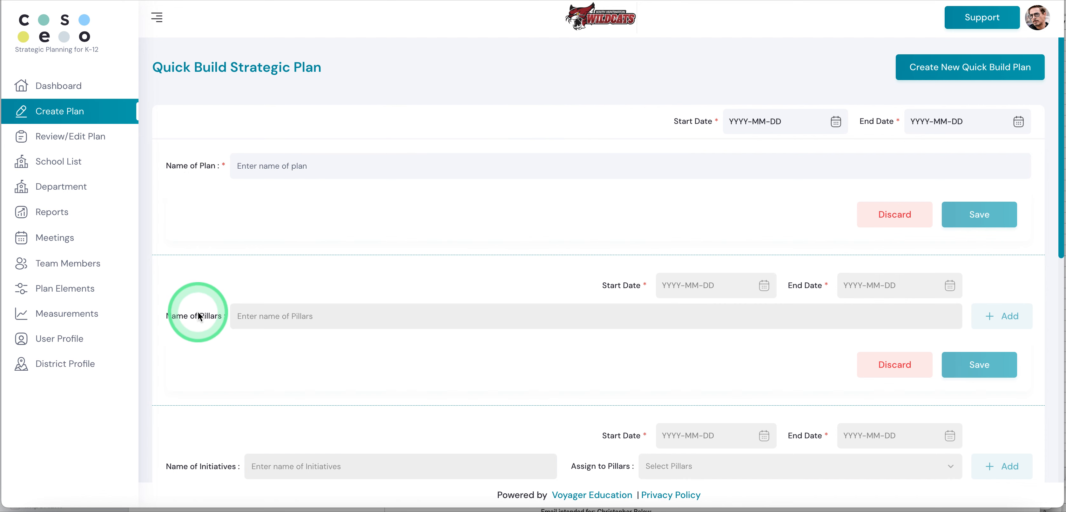
pyautogui.scroll(-3, 198, 316)
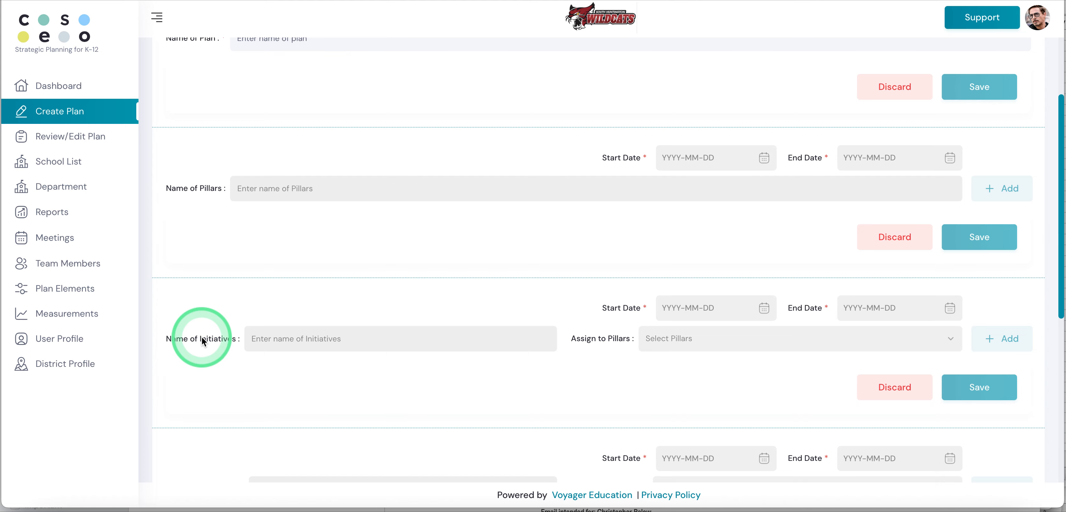
pyautogui.scroll(-4, 203, 340)
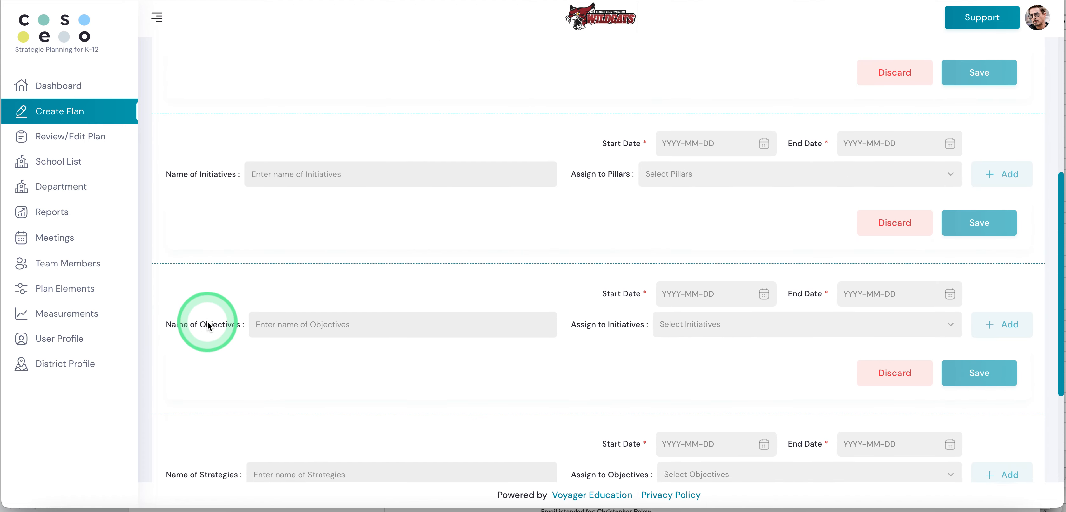
pyautogui.scroll(-3, 208, 325)
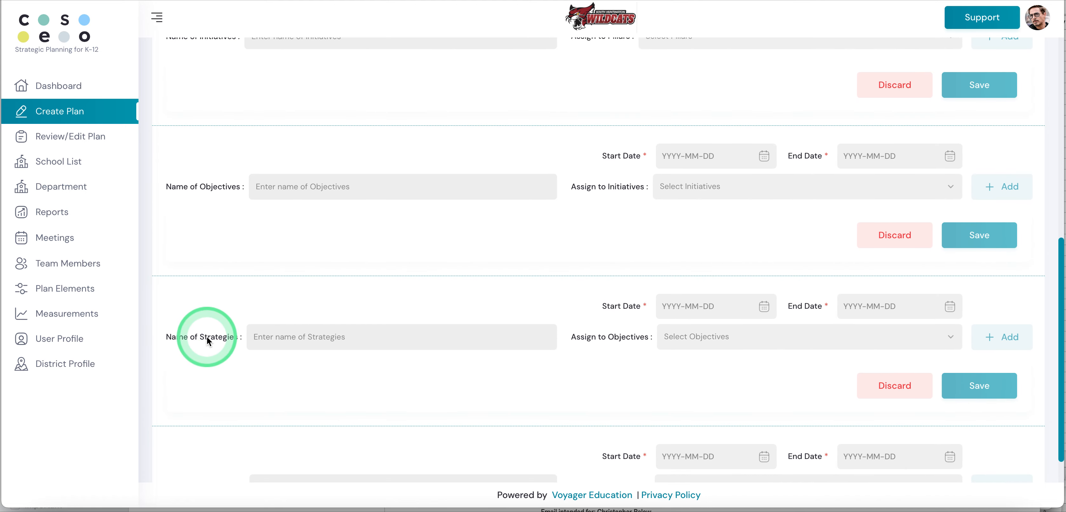
pyautogui.scroll(-2, 207, 337)
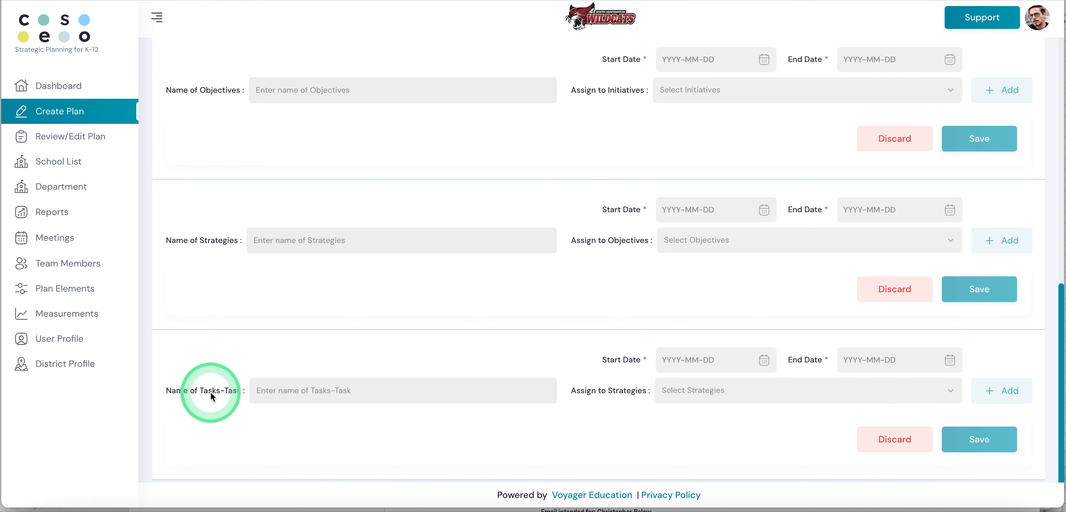
pyautogui.scroll(5, 260, 330)
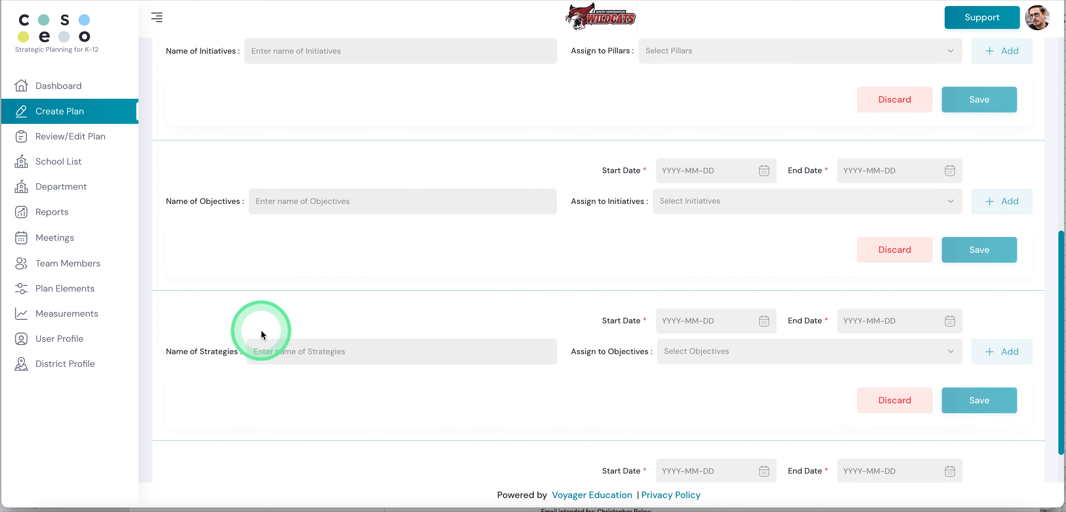
pyautogui.scroll(1, 263, 331)
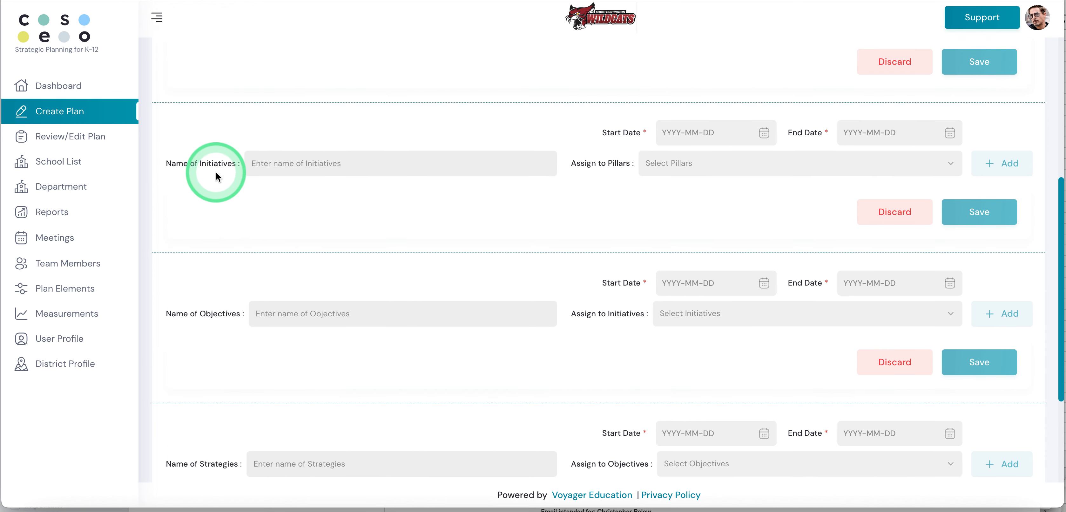
pyautogui.scroll(3, 216, 177)
pyautogui.scroll(2, 216, 177)
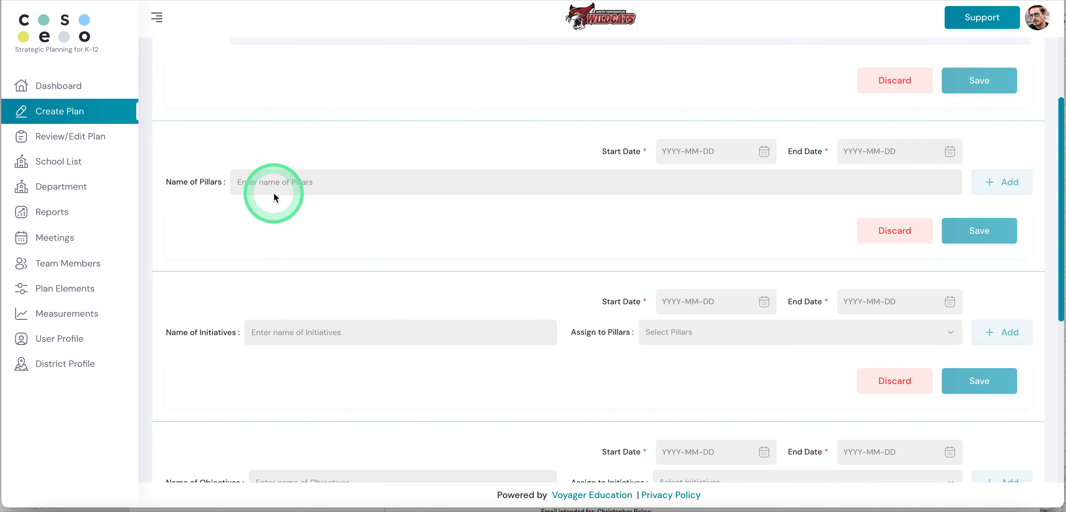
pyautogui.scroll(4, 274, 197)
# Step: Name the quick build strategic plan Quick Plan 10
pyautogui.click(269, 166)
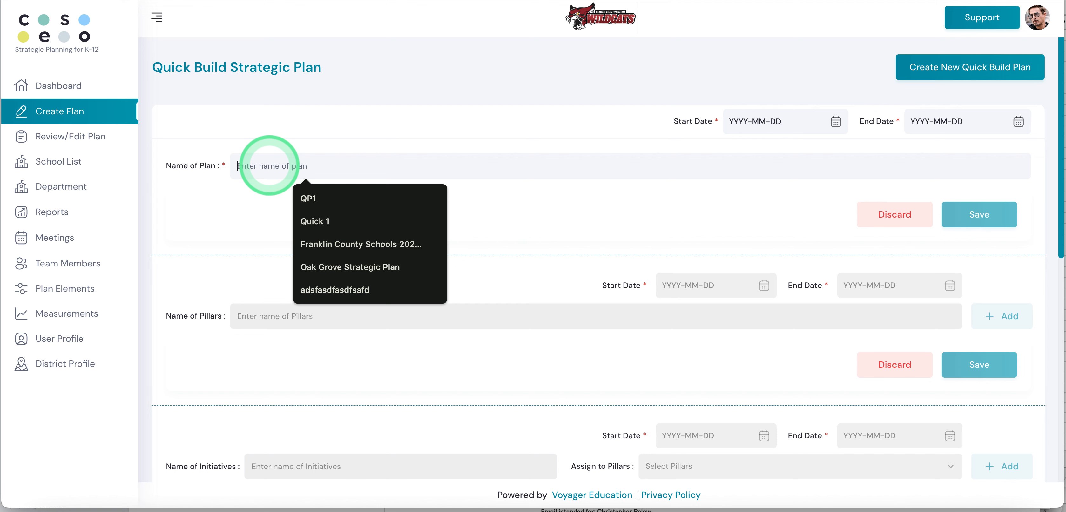
pyautogui.write('Quick Plan')
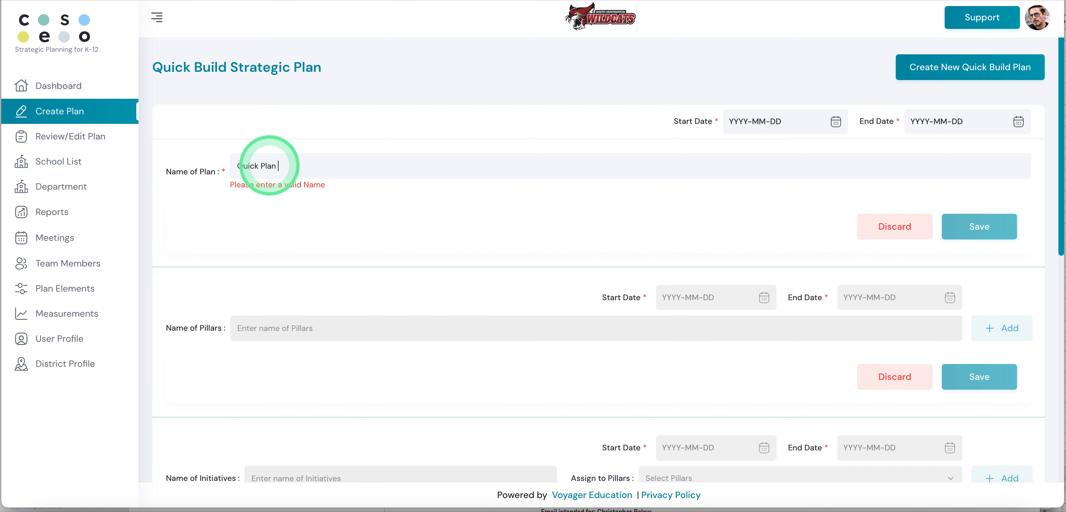
pyautogui.write(' 10')
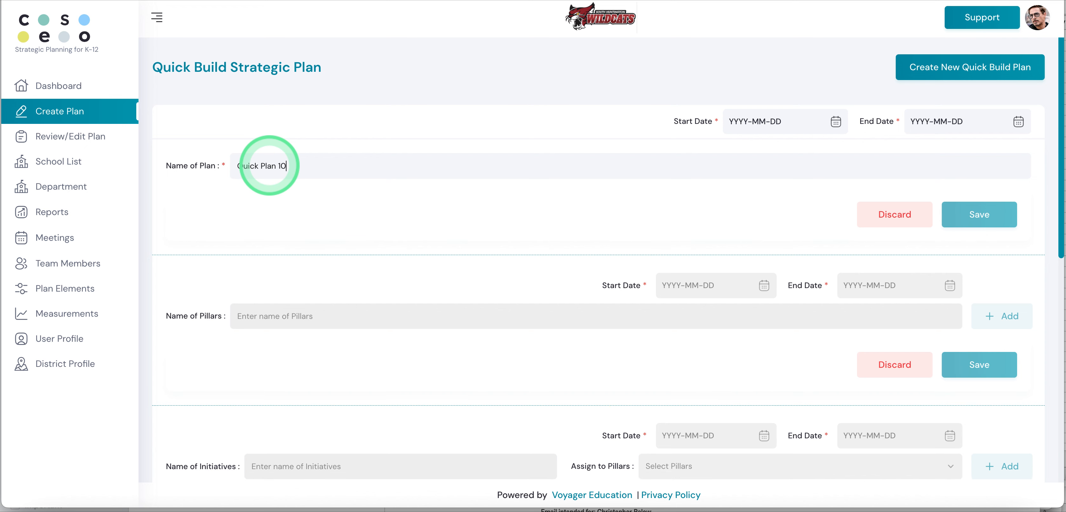
# Step: Set the plan's start date to 2024-09-28 and end date to 2026-09-28, and save the plan
pyautogui.click(836, 122)
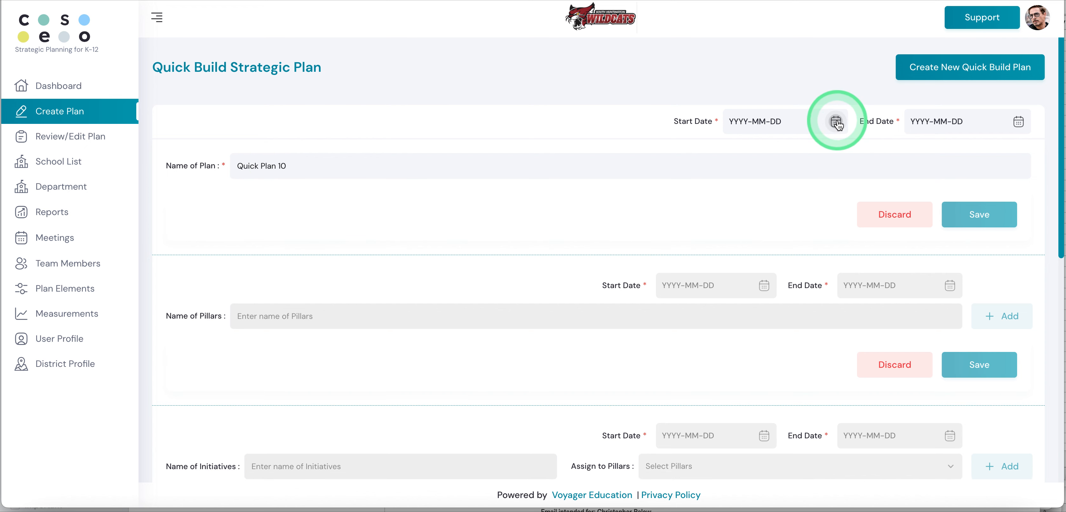
pyautogui.click(883, 264)
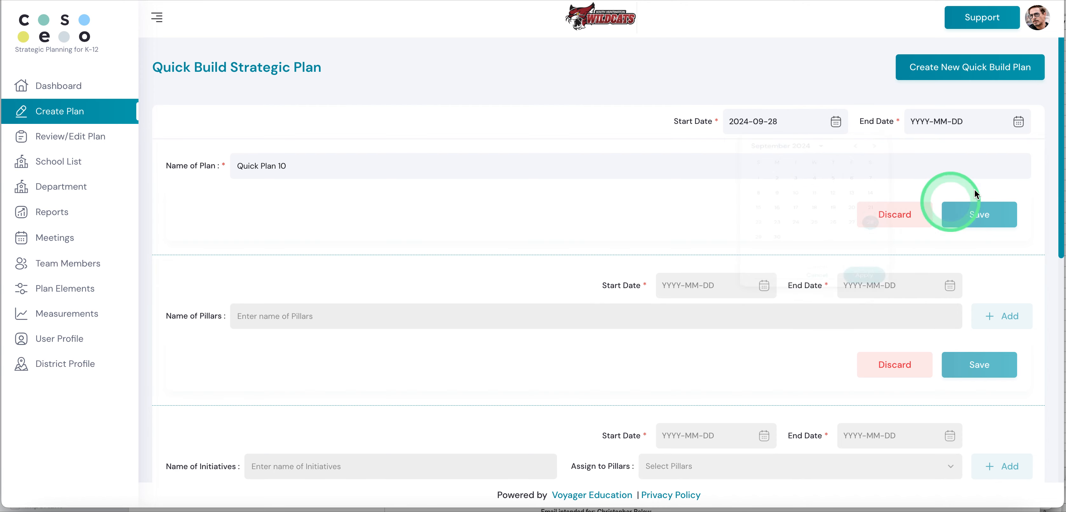
pyautogui.click(1018, 121)
pyautogui.click(947, 152)
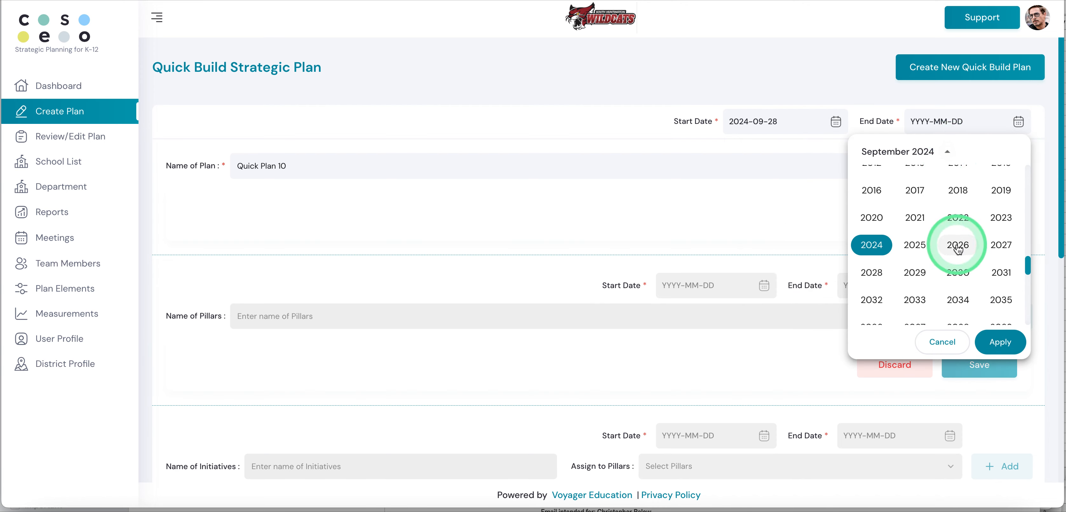
pyautogui.click(958, 246)
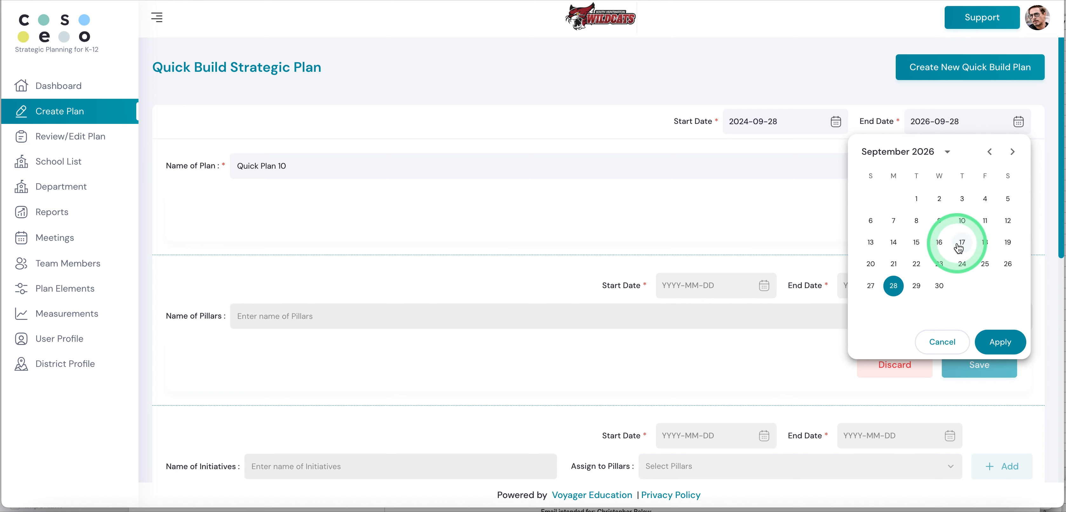
pyautogui.click(824, 185)
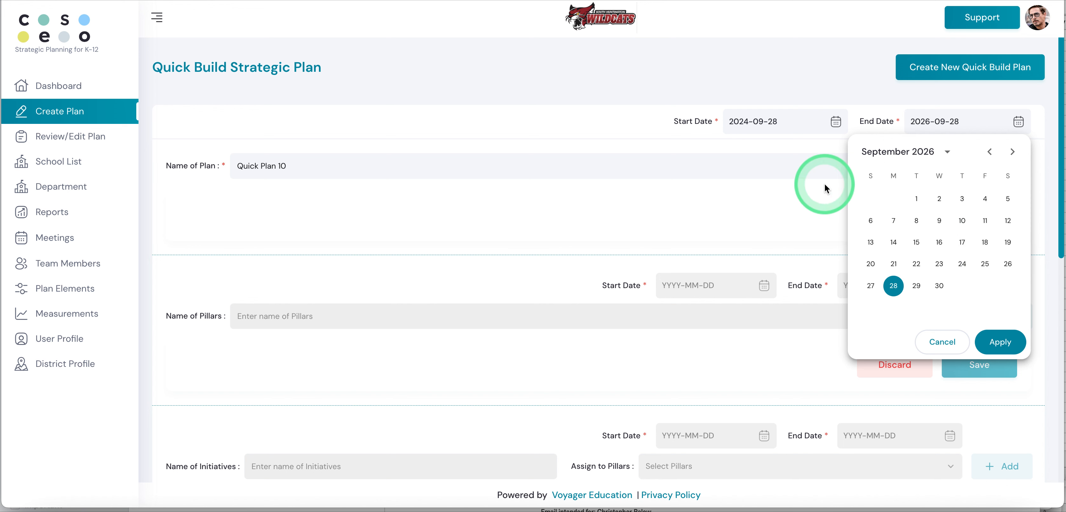
pyautogui.click(1000, 342)
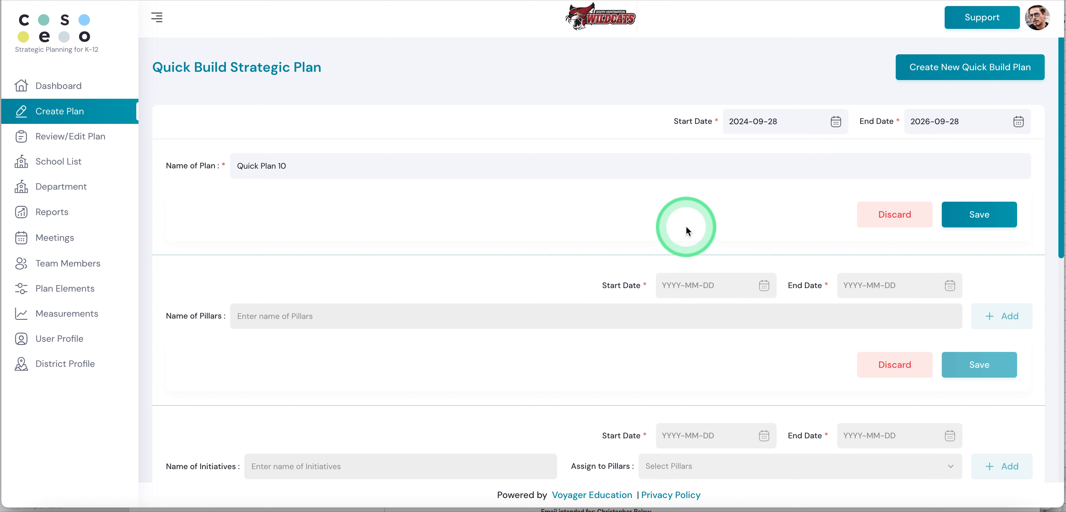
pyautogui.click(978, 216)
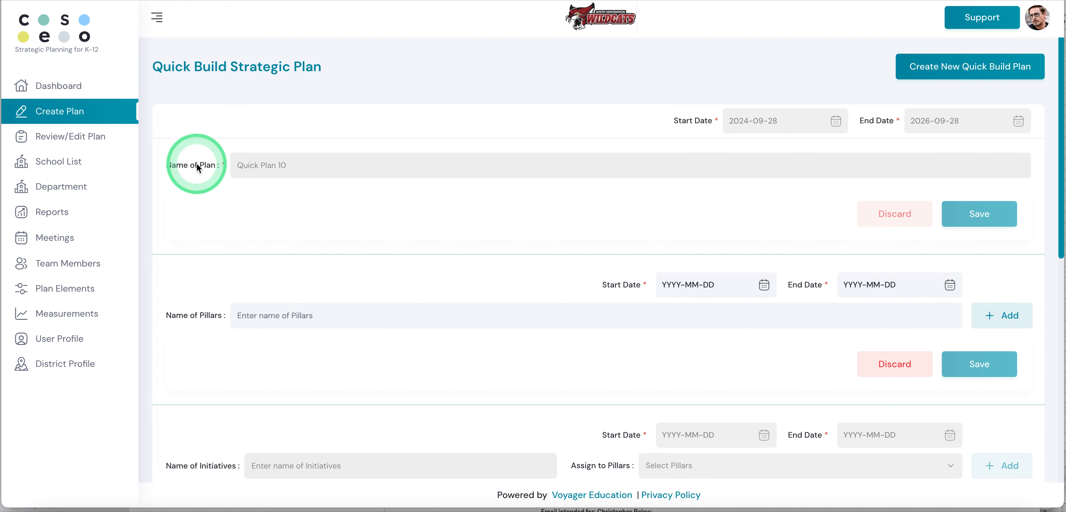
# Step: Enter Pillars as the name of the first pillar
pyautogui.scroll(-2, 197, 165)
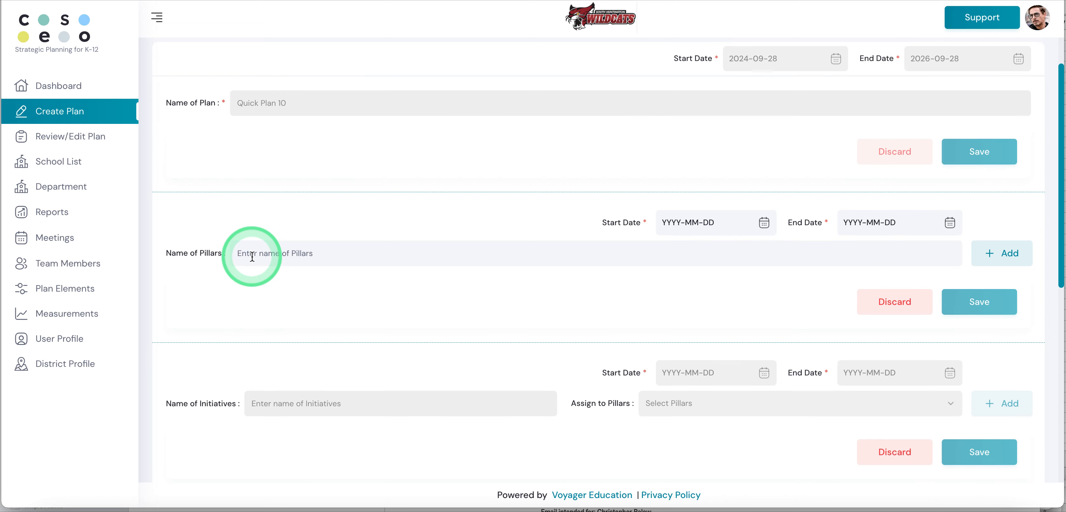
pyautogui.click(252, 257)
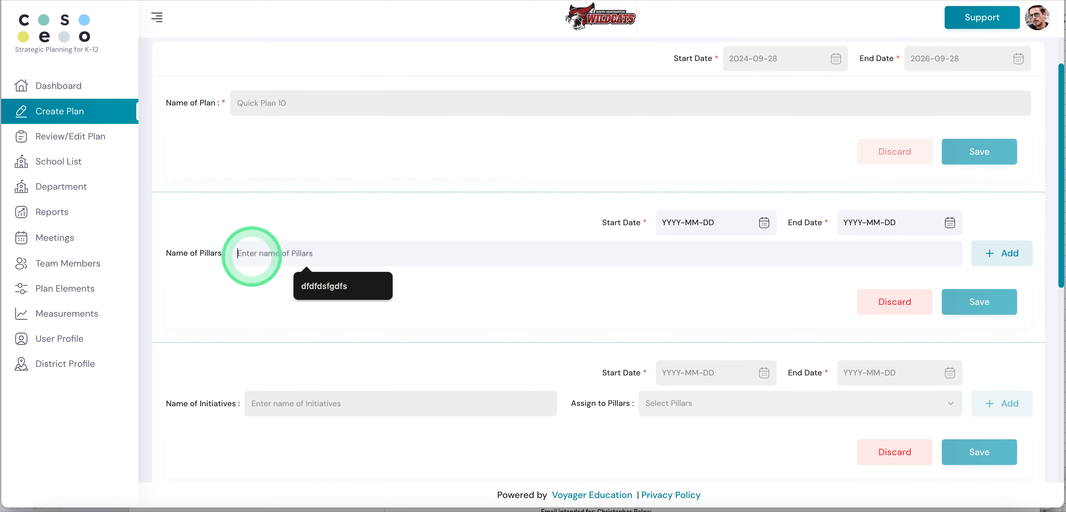
pyautogui.write('Pillar')
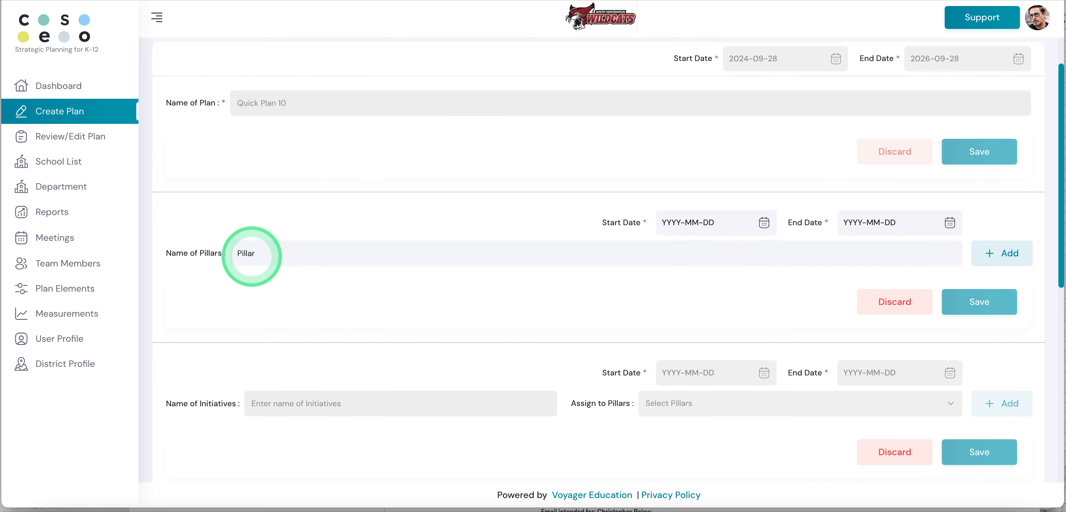
pyautogui.write('s')
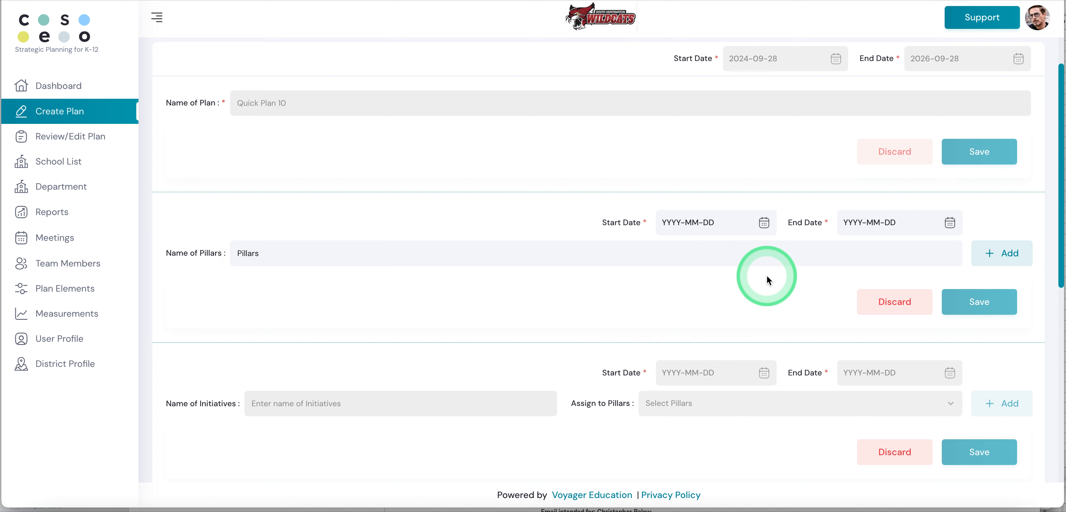
# Step: Set the first pillar's start date to 2024-09-28 and its end date to 2025-09-28
pyautogui.click(764, 223)
pyautogui.click(815, 365)
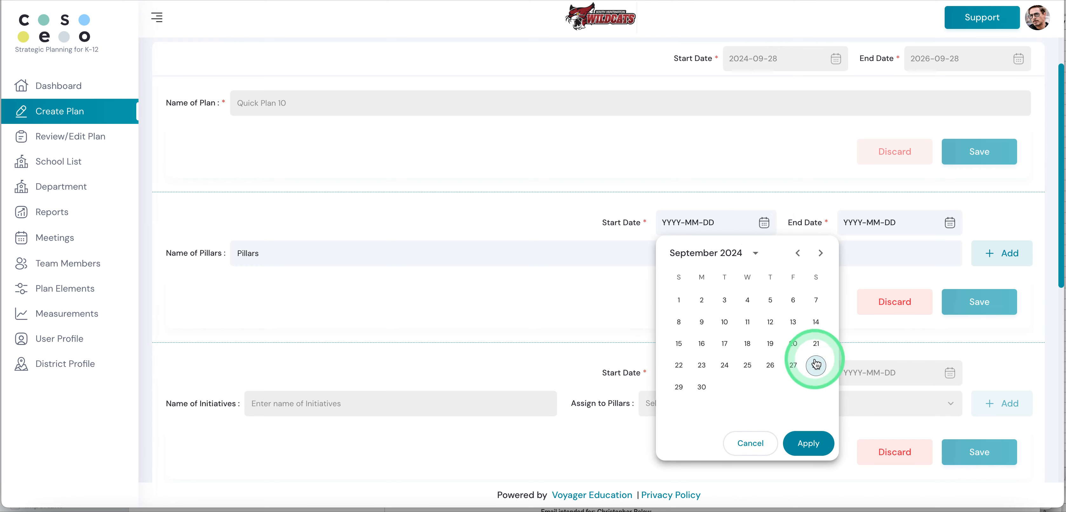
pyautogui.click(950, 226)
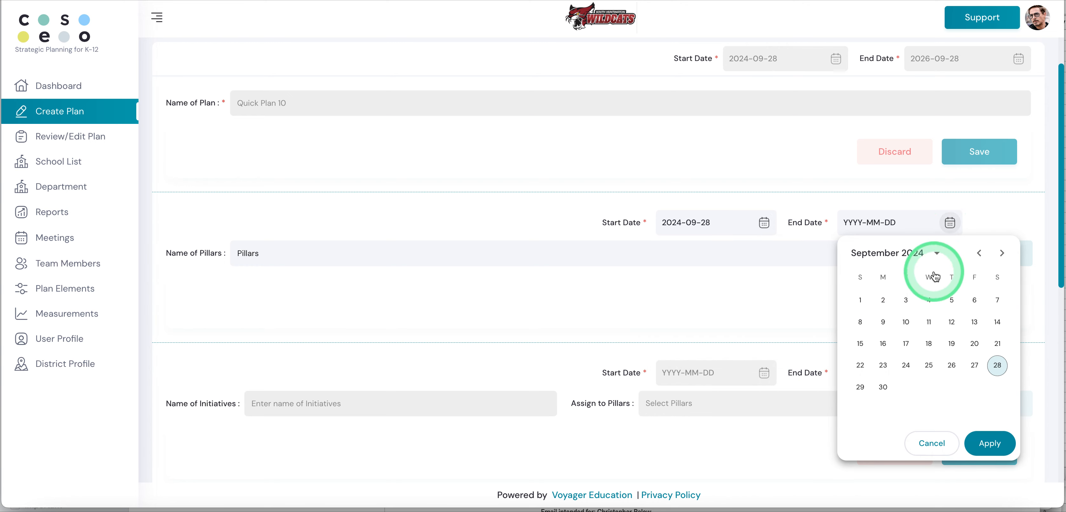
pyautogui.click(936, 254)
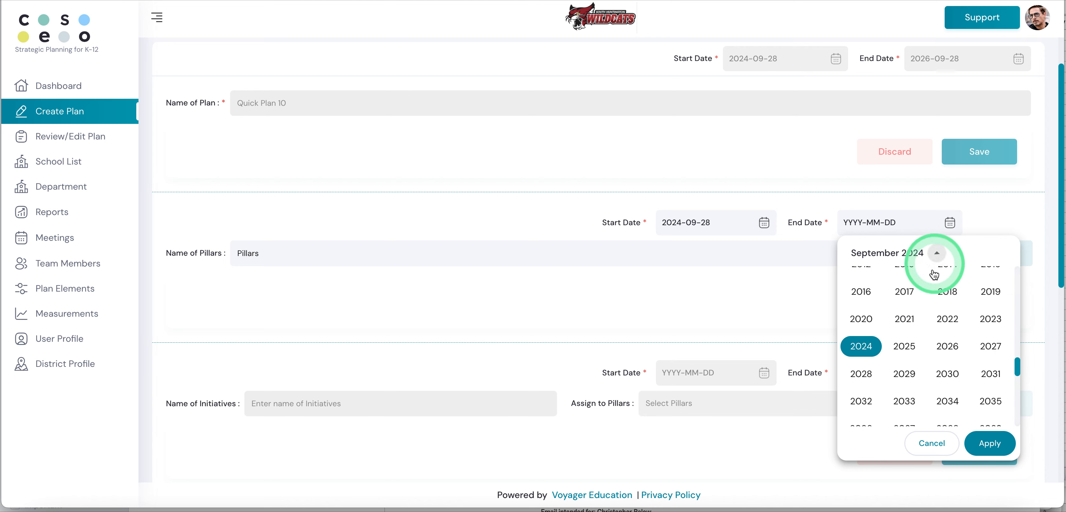
pyautogui.click(904, 346)
pyautogui.click(985, 445)
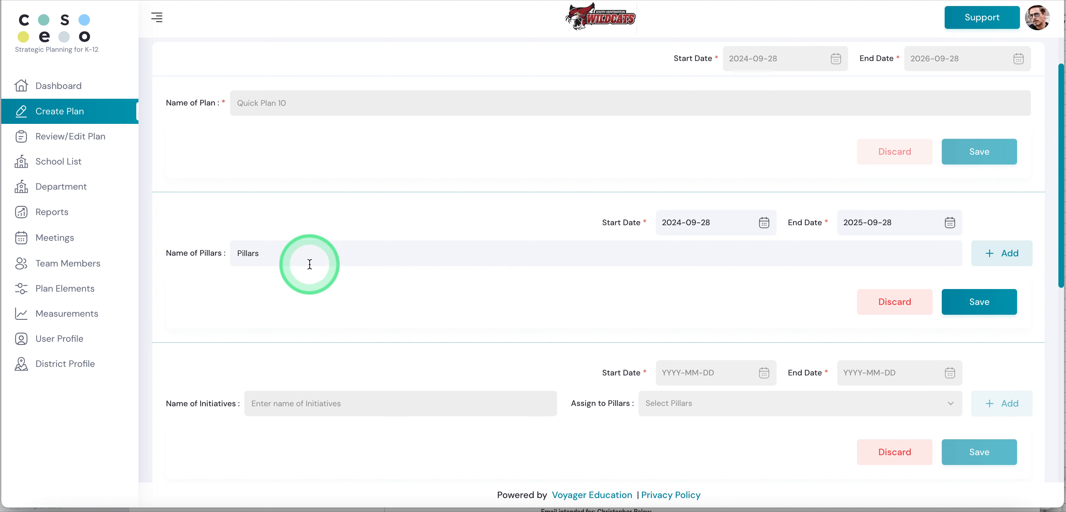
# Step: Rename the first pillar as Pillar 1 and add another pillar entry below it
pyautogui.click(265, 253)
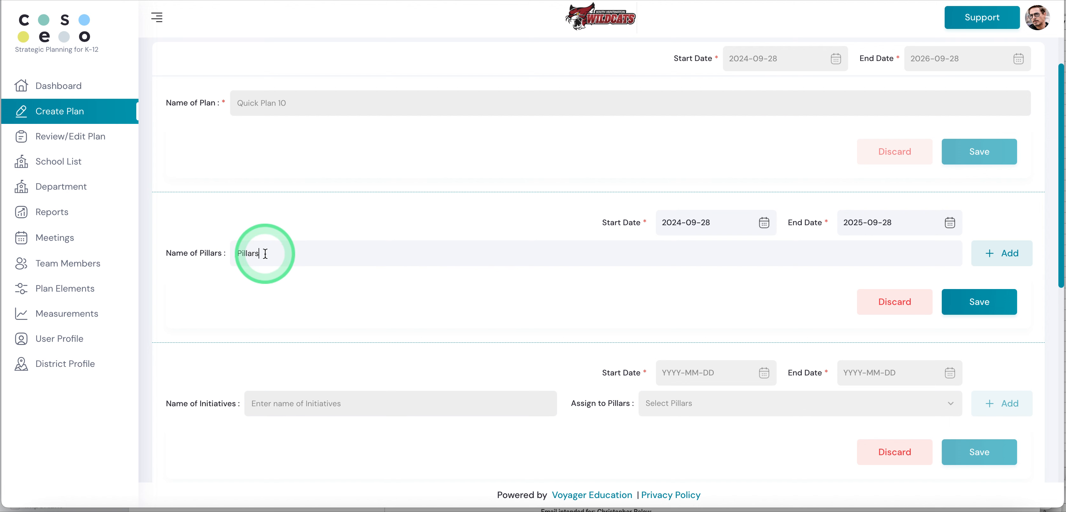
pyautogui.press('BackSpace')
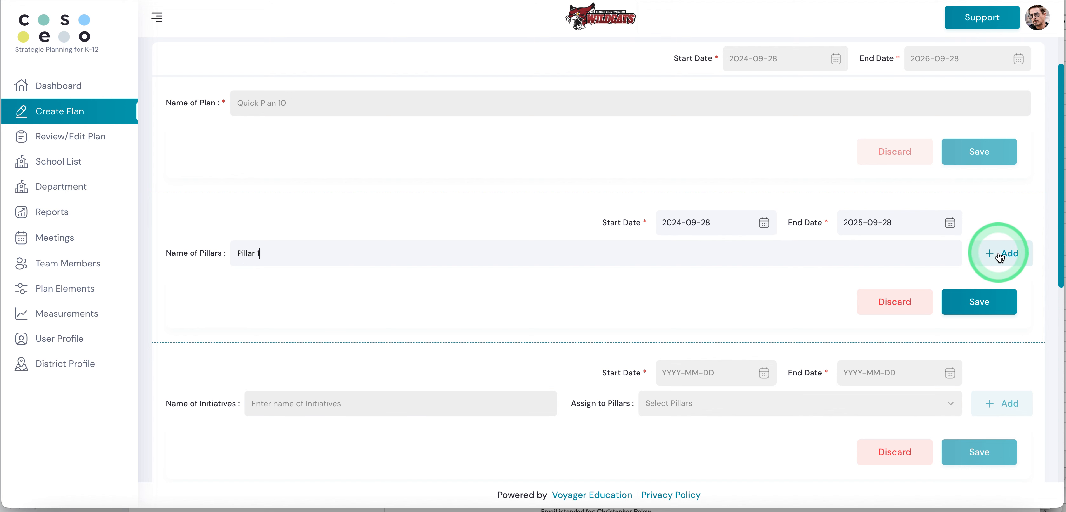
pyautogui.click(997, 254)
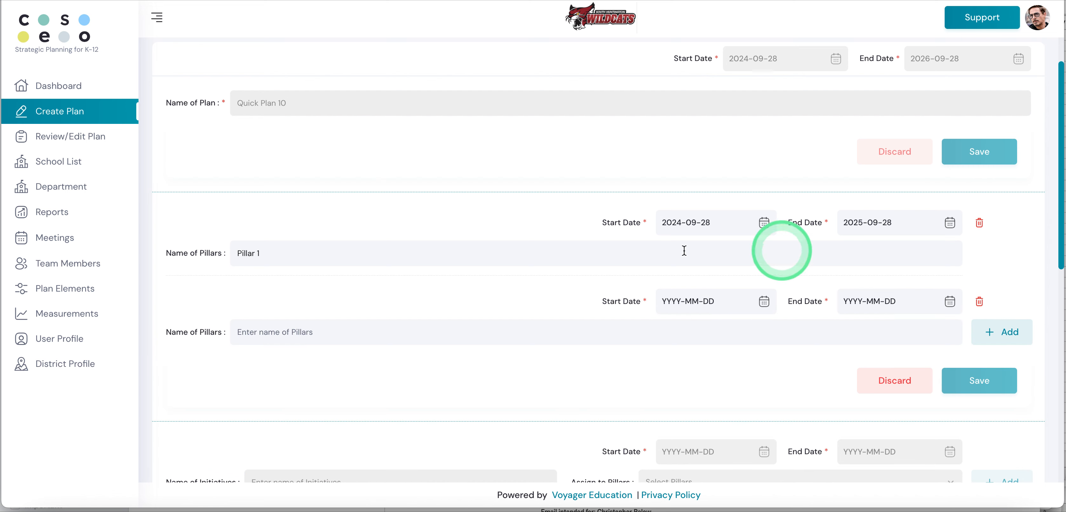
# Step: Enter Pillar 2 as the name of the second pillar
pyautogui.click(273, 331)
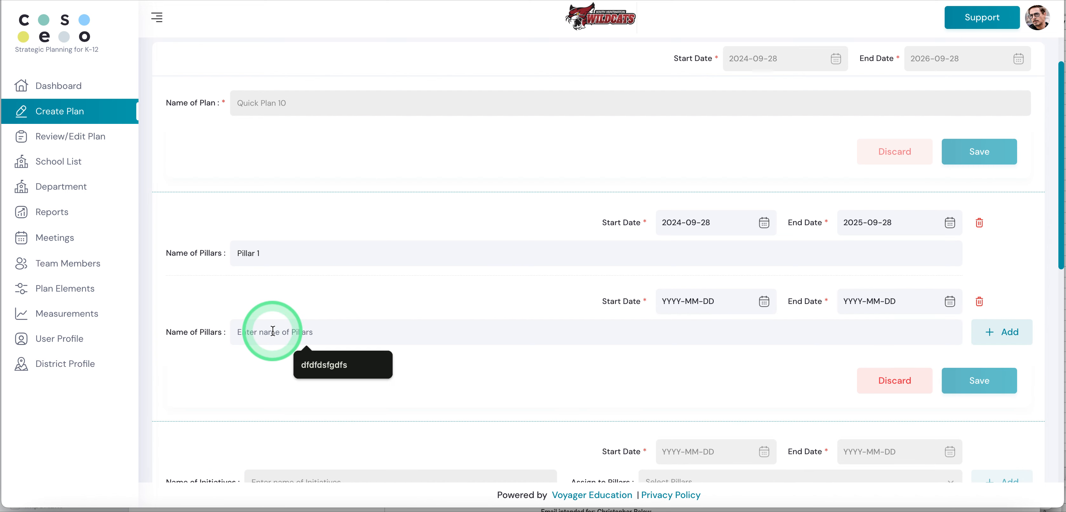
pyautogui.write('Pillar')
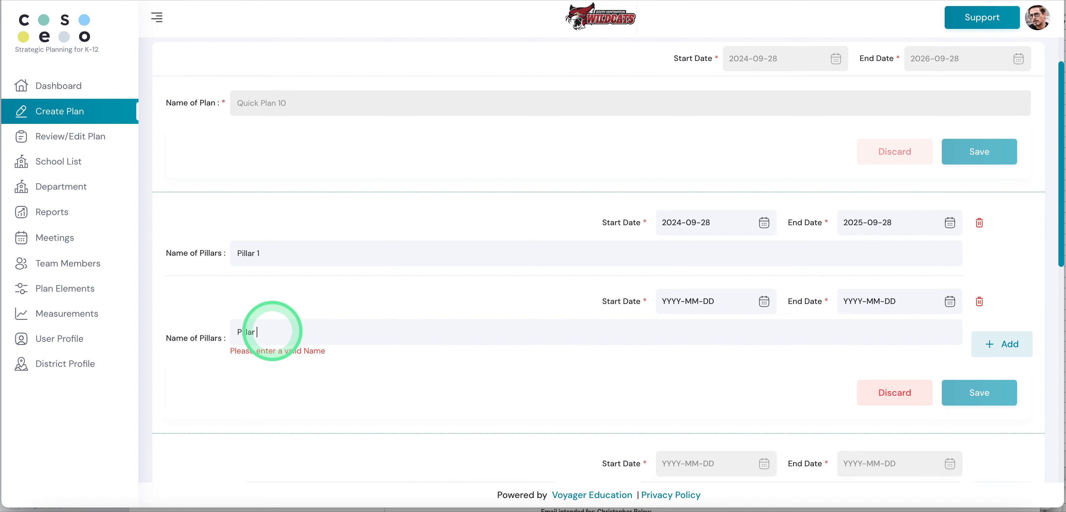
pyautogui.write(' 2')
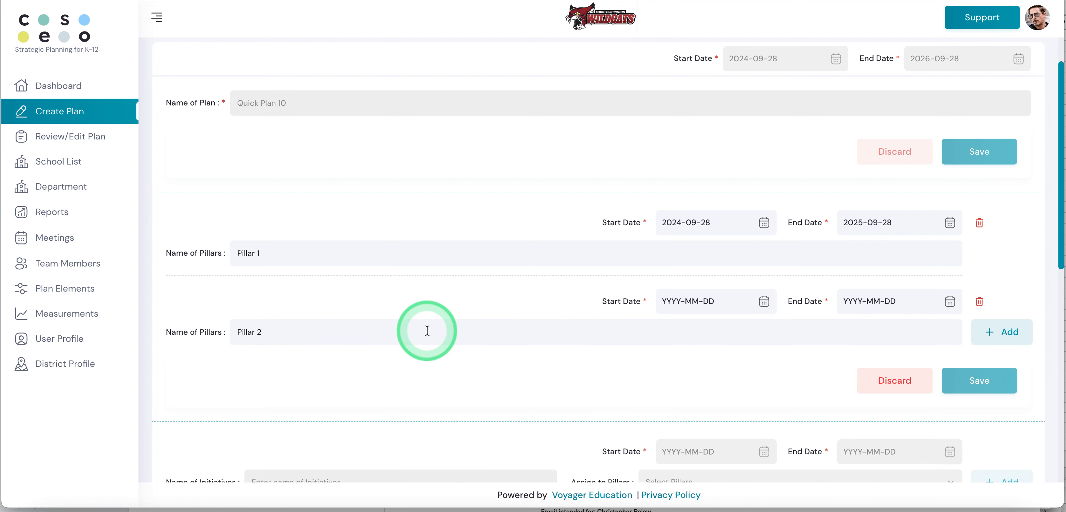
# Step: Set Pillar 2's start date to 2024-09-28 and end date to 2025-09-28, and save the pillars
pyautogui.click(765, 303)
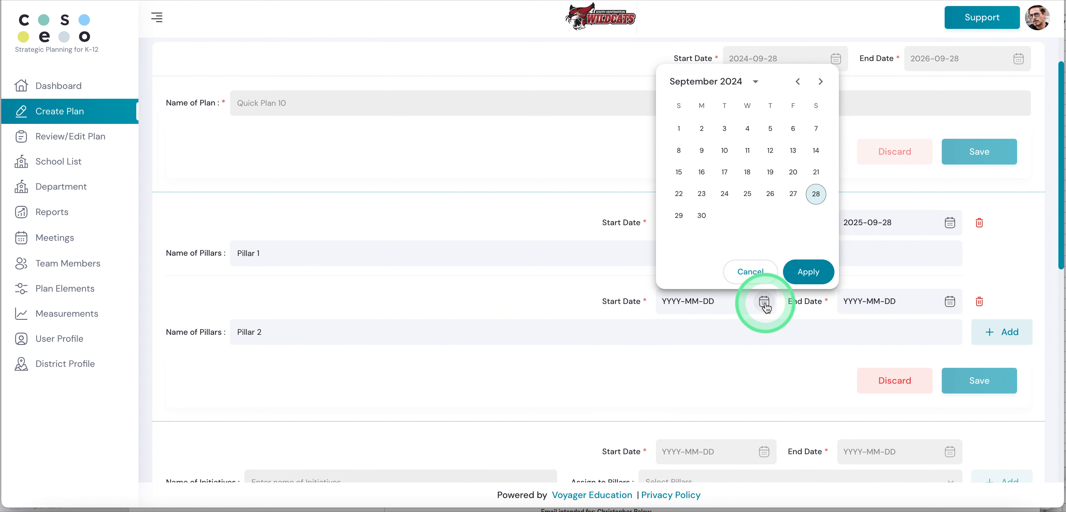
pyautogui.click(816, 196)
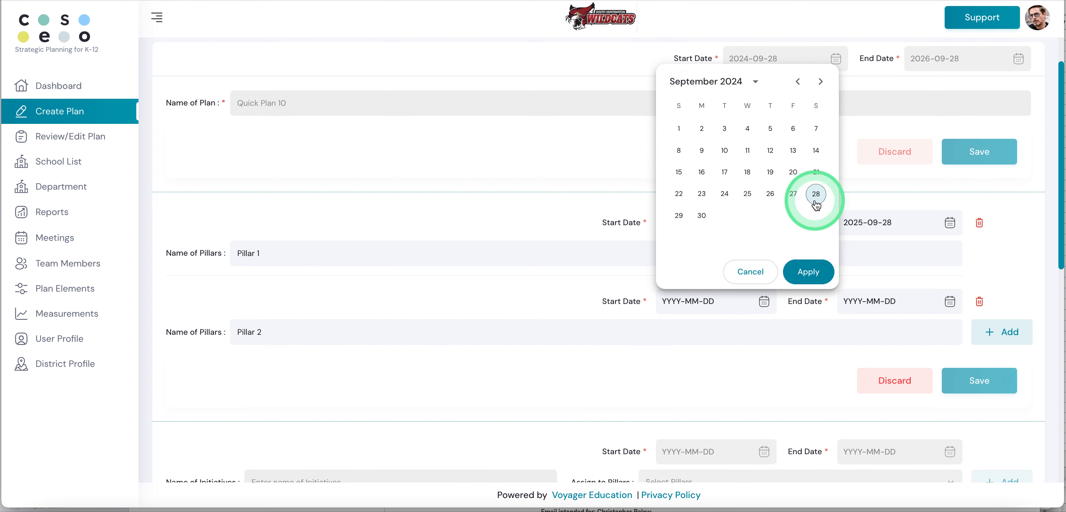
pyautogui.click(949, 301)
pyautogui.click(936, 82)
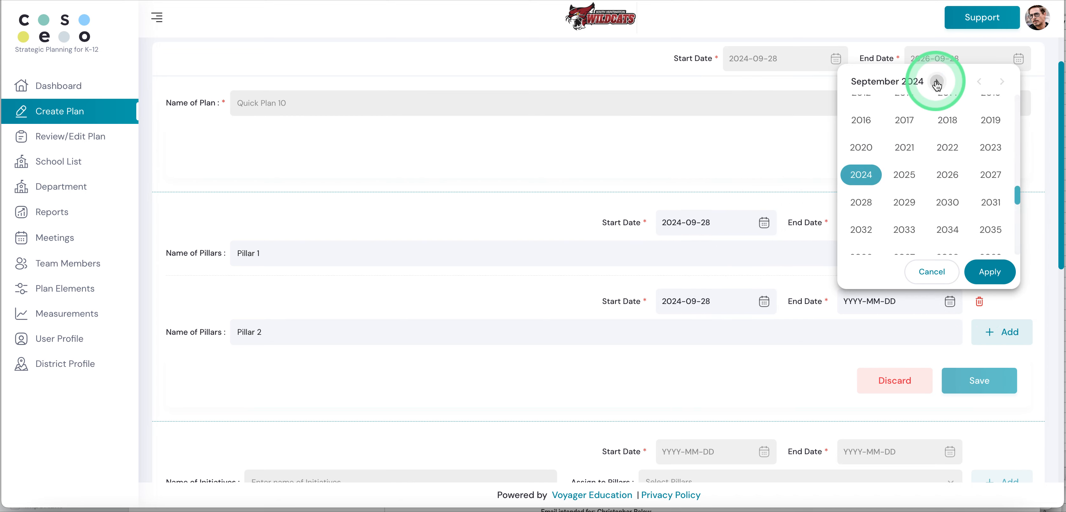
pyautogui.click(991, 270)
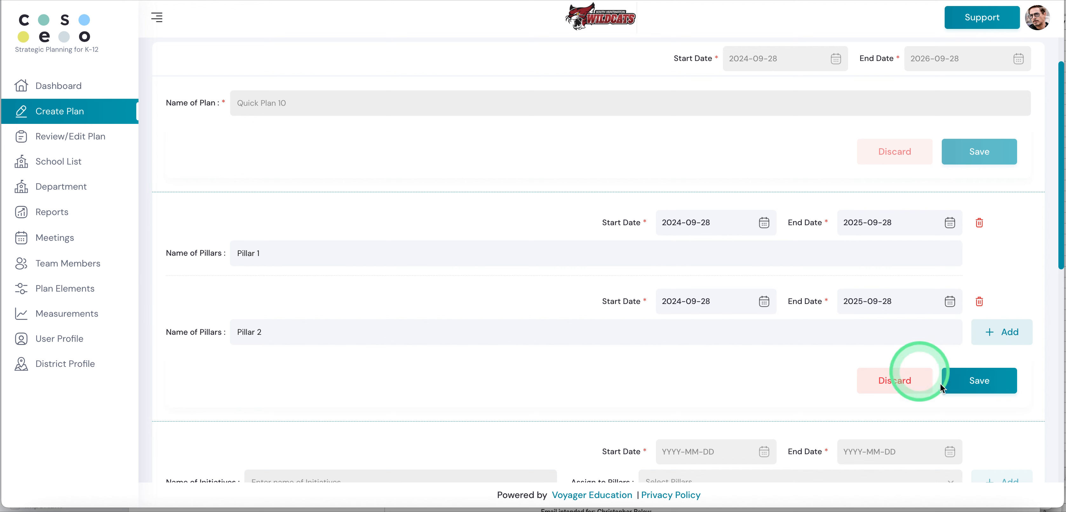
pyautogui.click(976, 378)
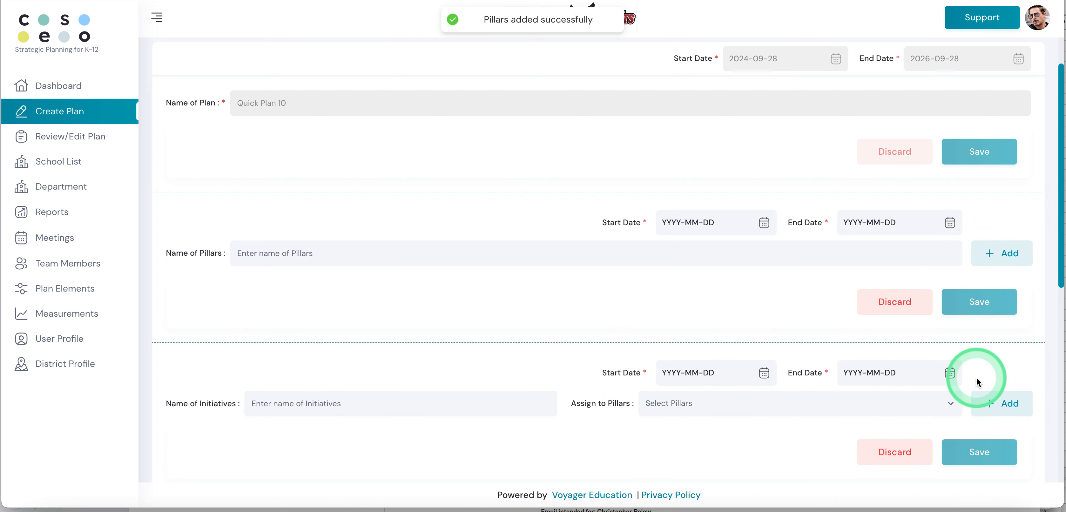
# Step: Enter Init 1 as the name of the first initiative
pyautogui.scroll(-3, 976, 377)
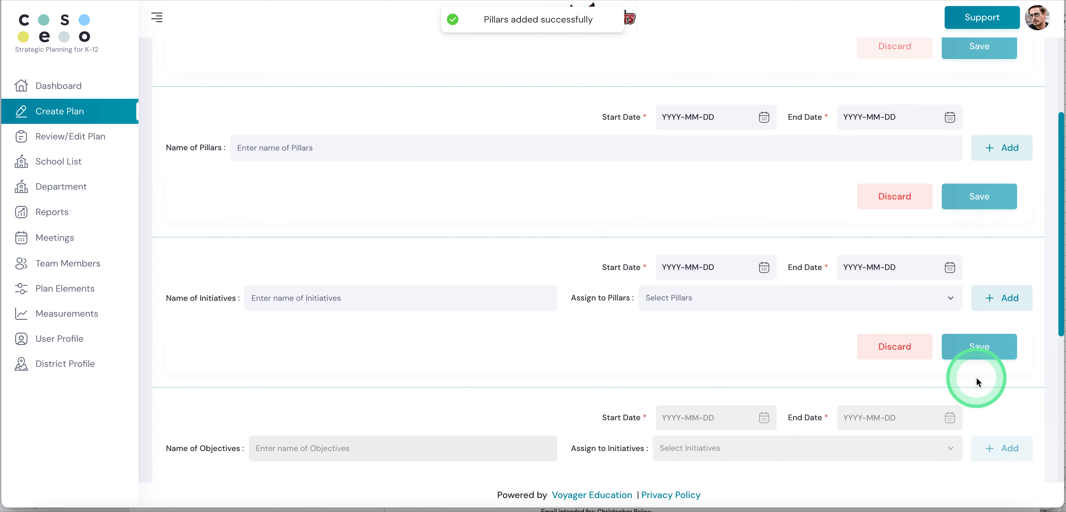
pyautogui.click(360, 299)
pyautogui.write('In')
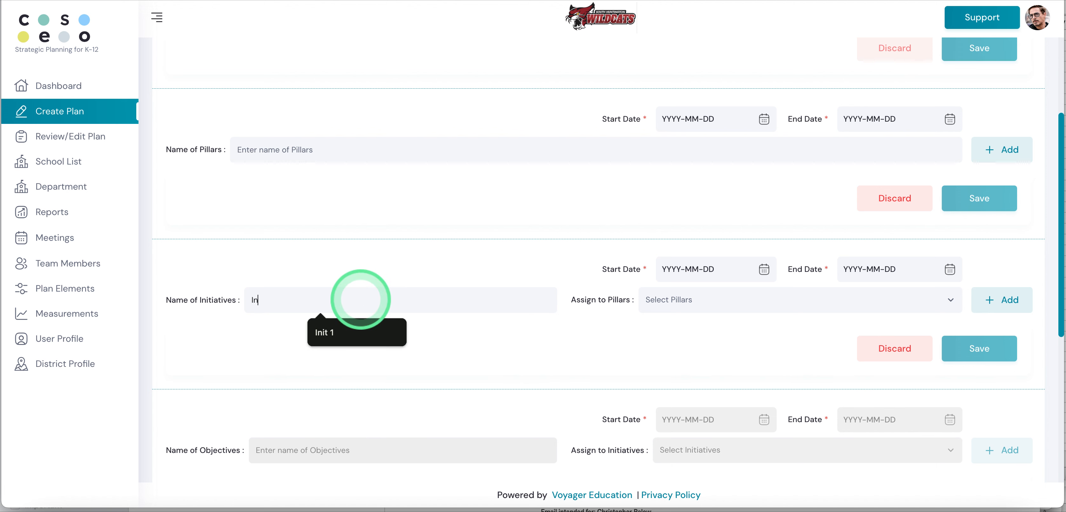
pyautogui.write('it ')
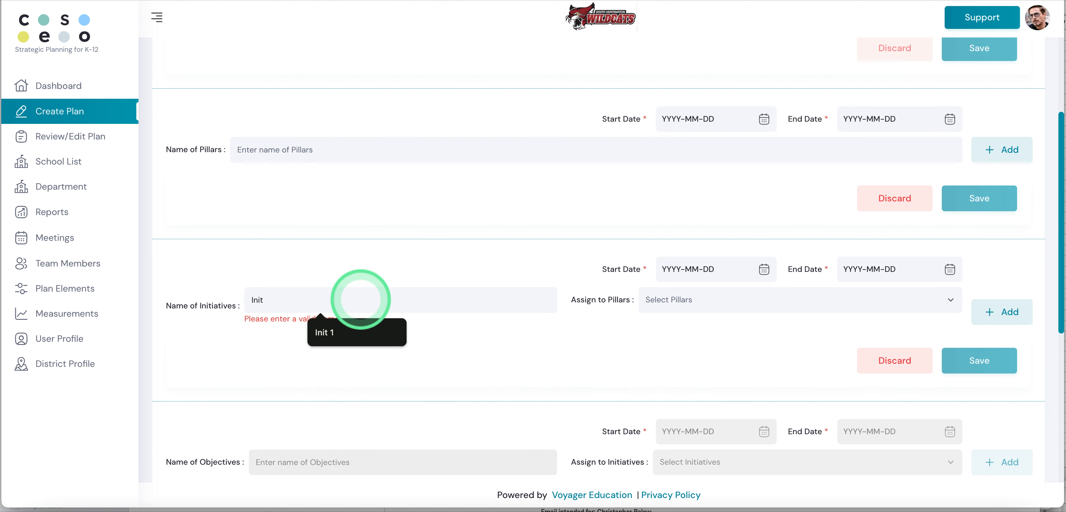
pyautogui.write('1')
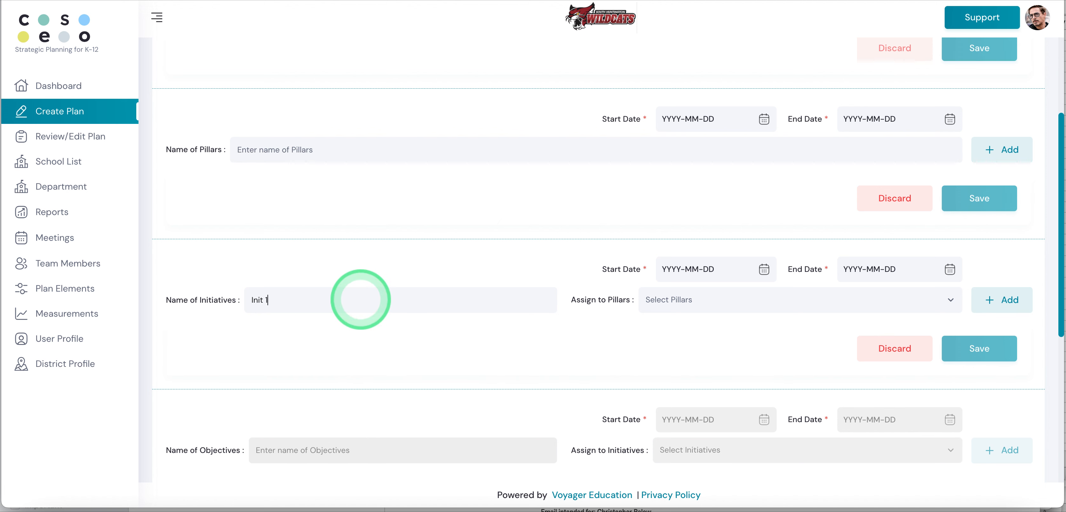
# Step: Set the Init 1 initiative's start date to 2024-09-28 and its end date to 2025-09-28
pyautogui.click(764, 271)
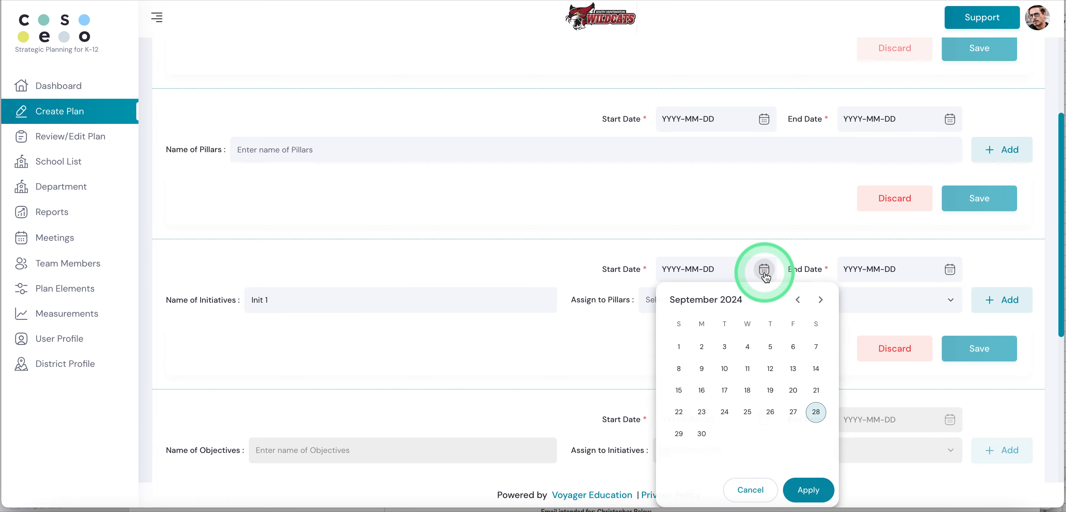
pyautogui.click(816, 412)
pyautogui.click(949, 269)
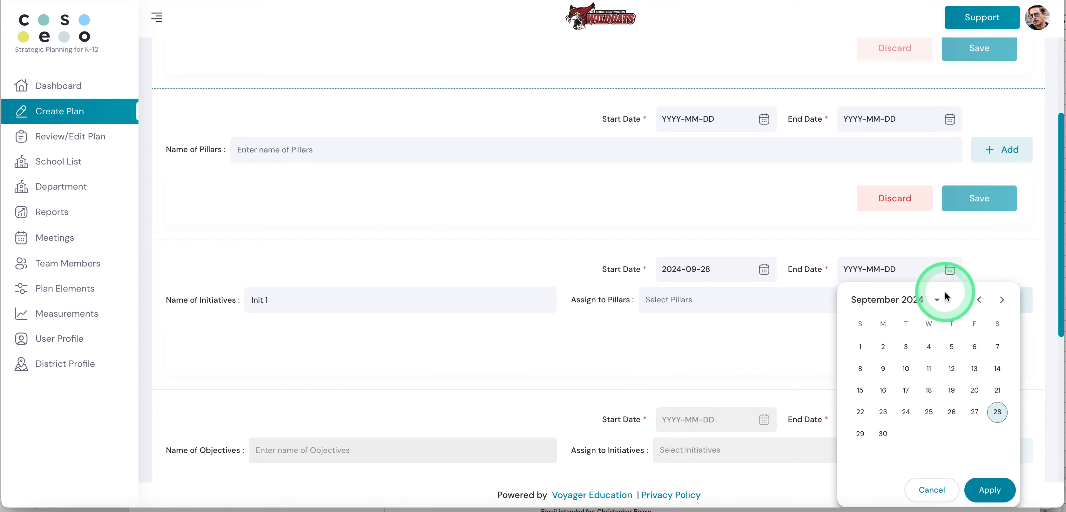
pyautogui.click(936, 300)
pyautogui.click(906, 391)
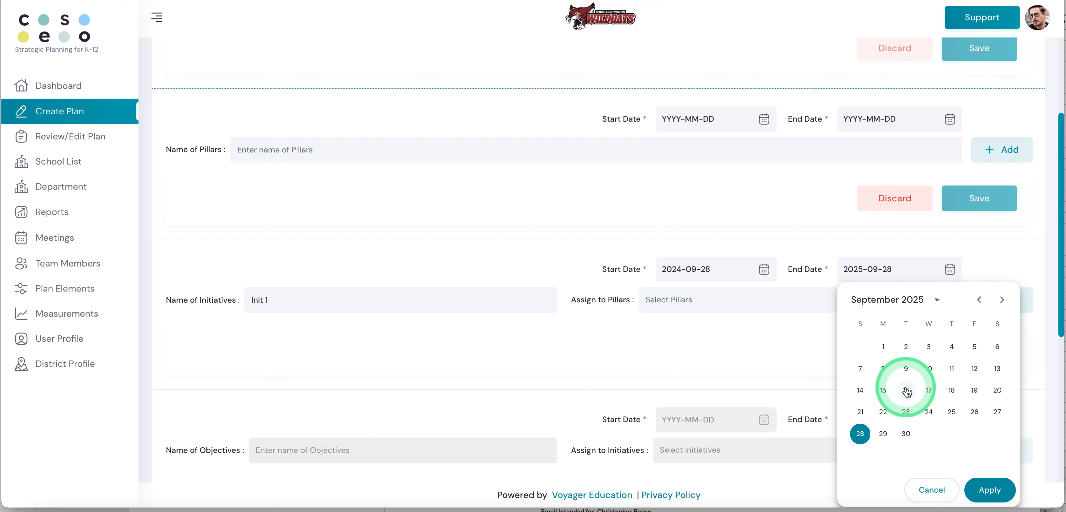
pyautogui.click(989, 488)
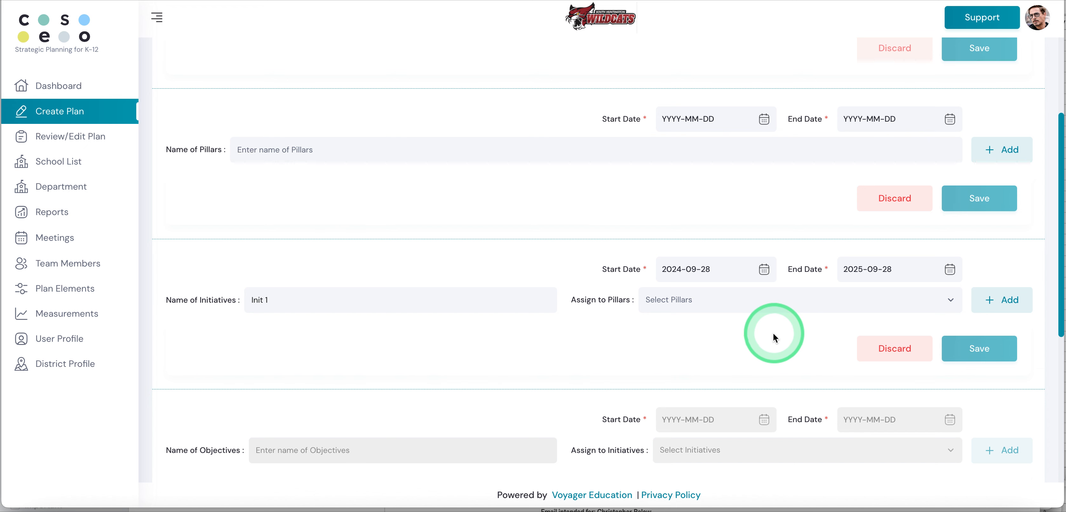
# Step: Assign the Init 1 initiative to Pillar 1 and add another initiative entry below it
pyautogui.click(691, 304)
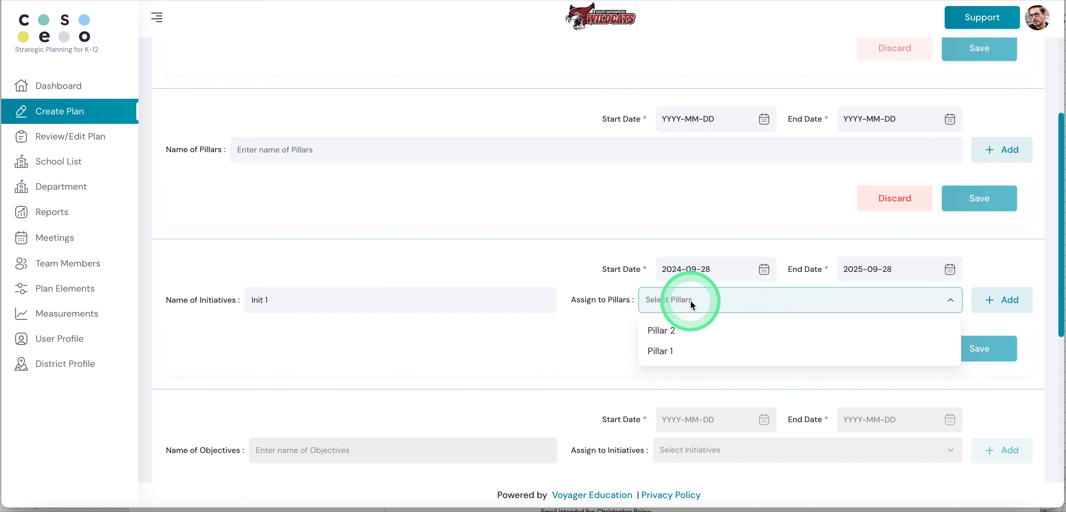
pyautogui.click(662, 351)
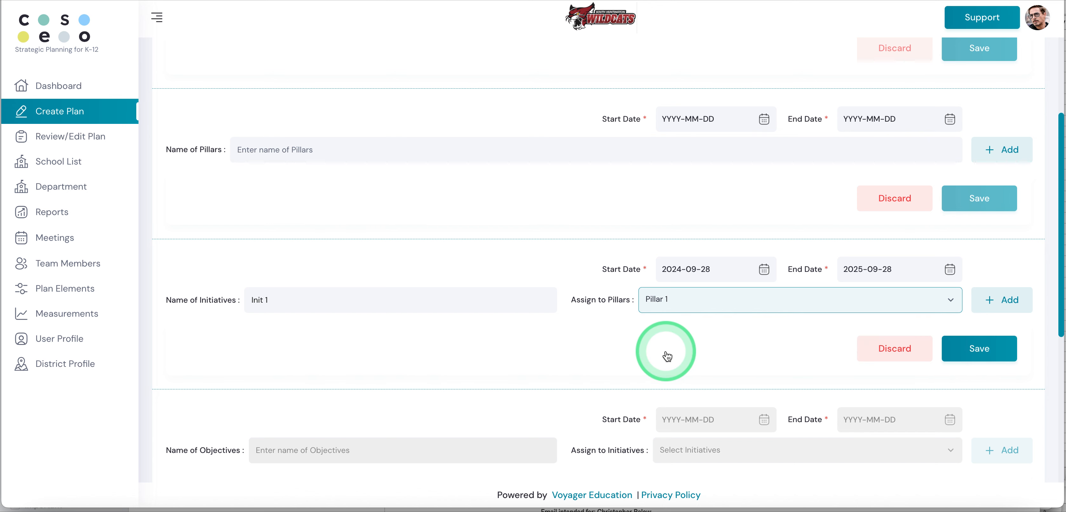
pyautogui.click(998, 300)
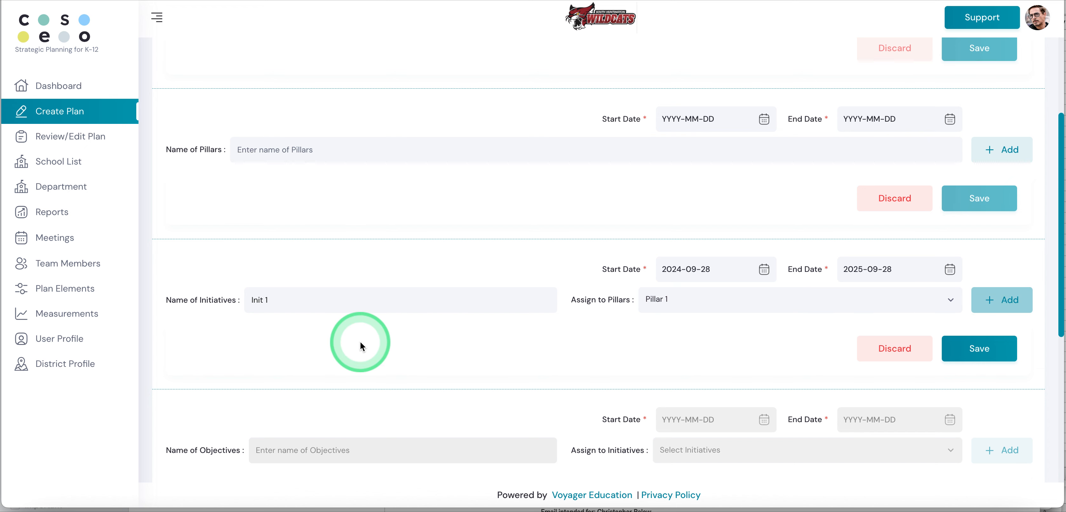
# Step: Enter Init 2 as the name of the second initiative
pyautogui.click(281, 379)
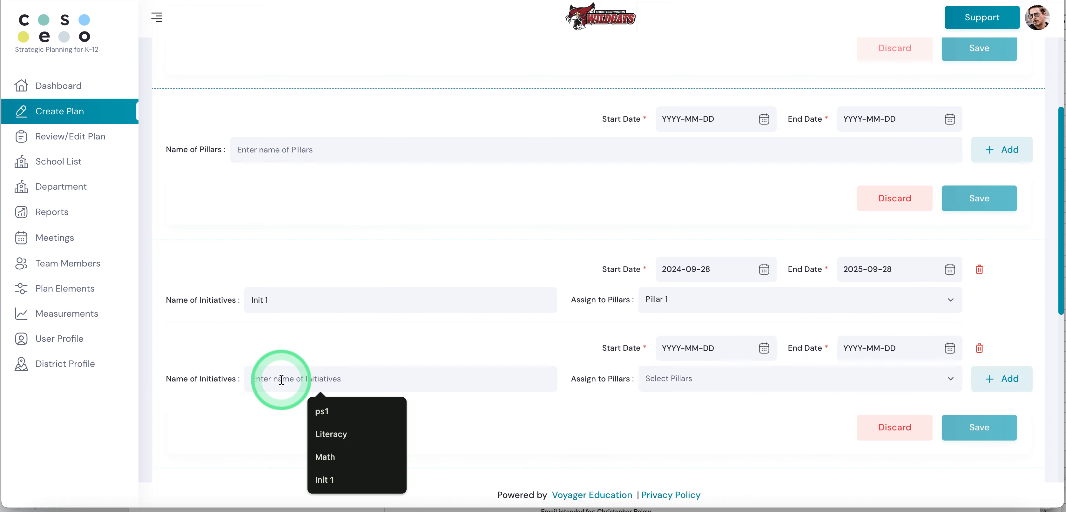
pyautogui.write('I')
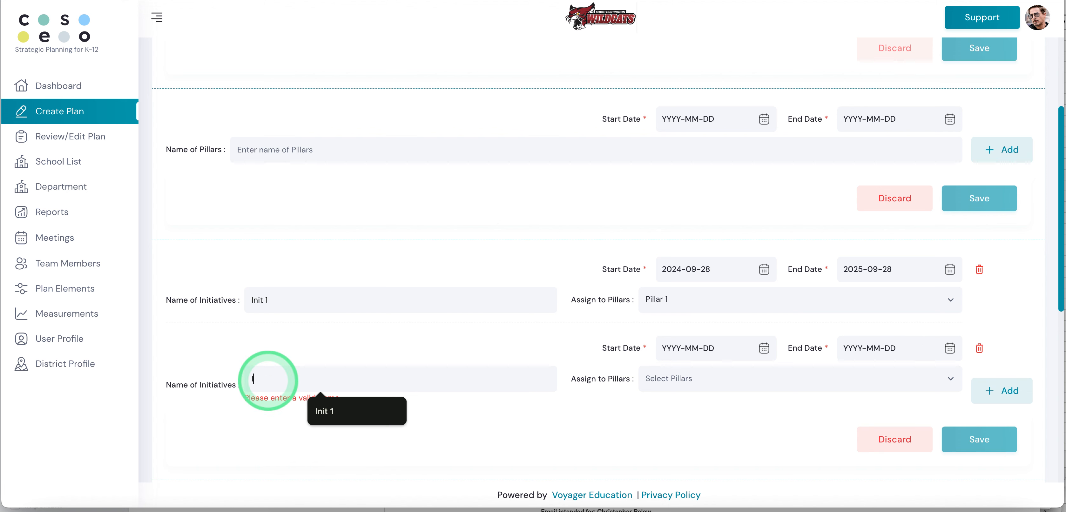
pyautogui.write('nit 2')
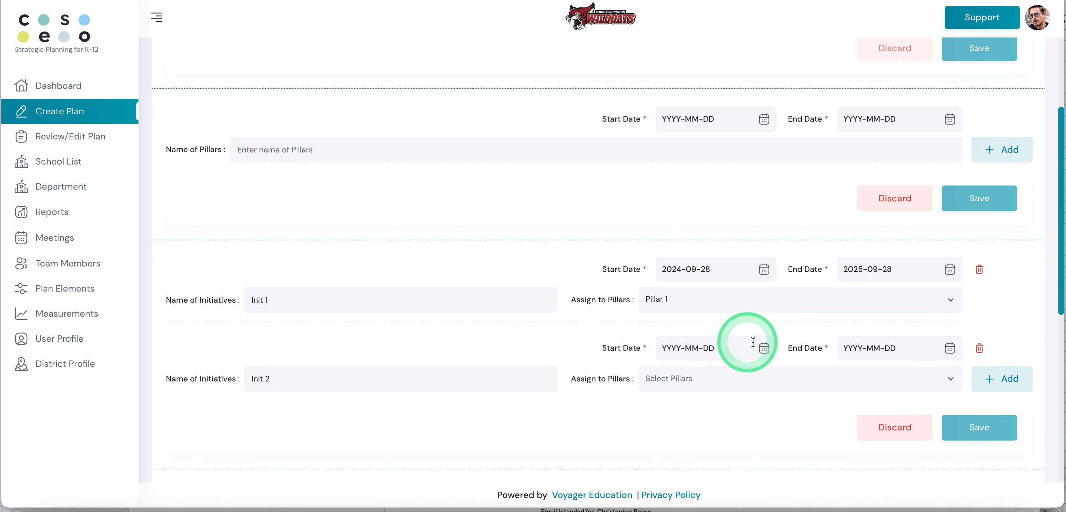
# Step: Set the Init 2 initiative's start date to 2024-09-28 and its end date to 2025-09-28
pyautogui.click(764, 349)
pyautogui.click(815, 241)
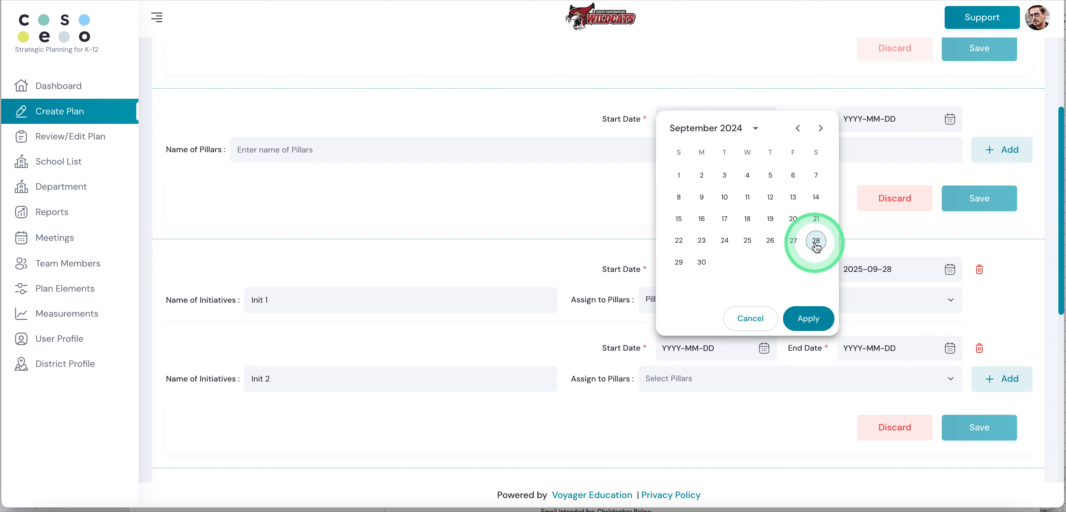
pyautogui.click(985, 379)
pyautogui.click(949, 349)
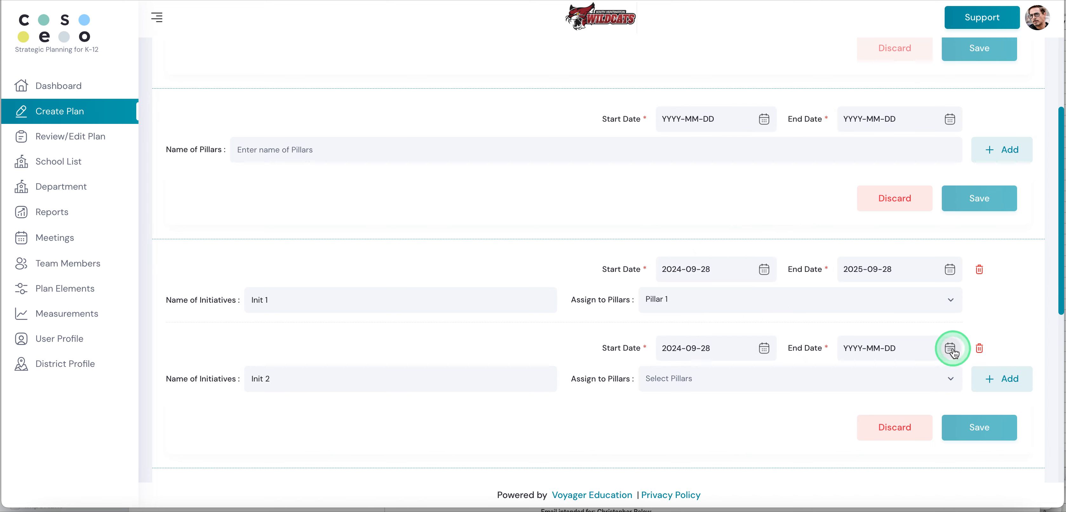
pyautogui.click(968, 243)
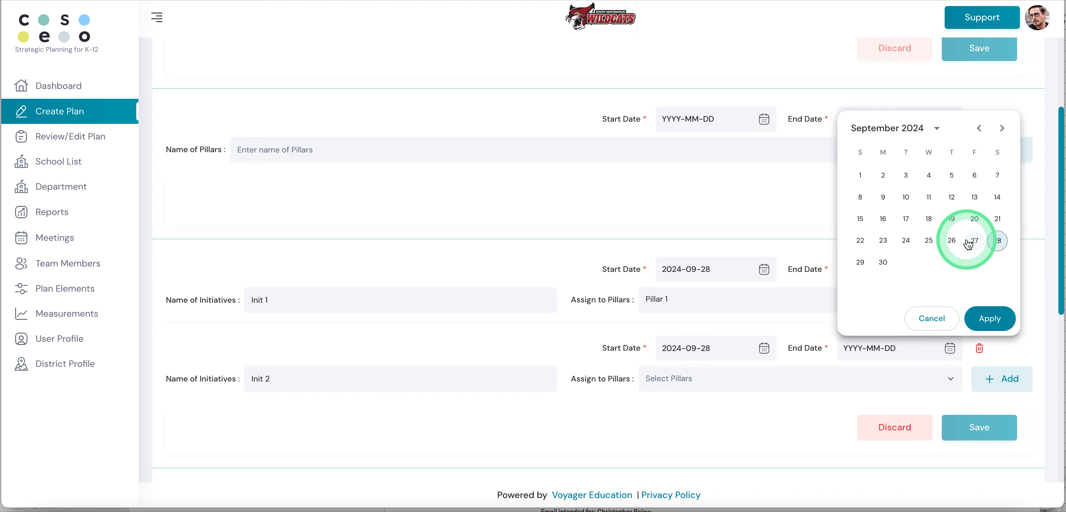
pyautogui.click(929, 131)
pyautogui.click(907, 220)
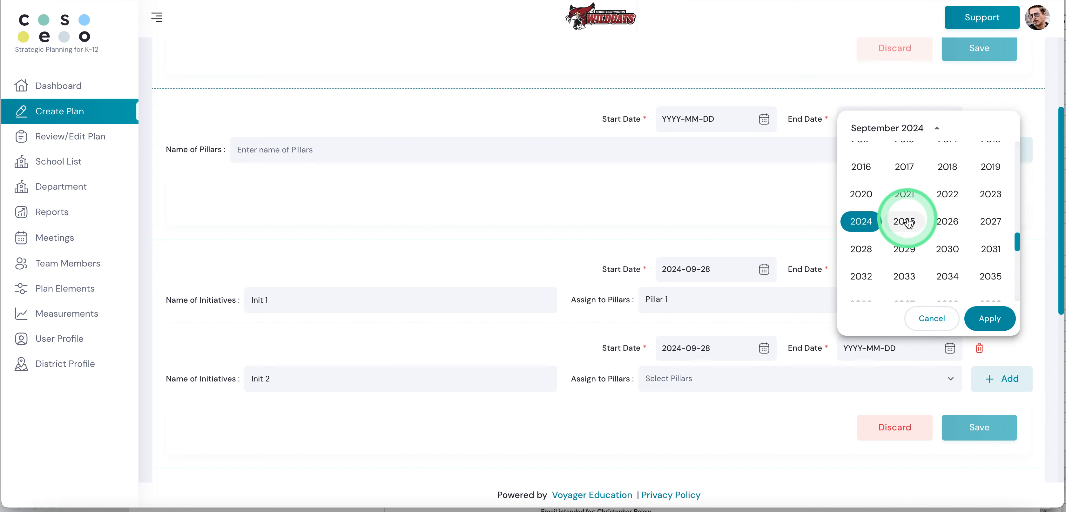
pyautogui.click(990, 318)
# Step: Assign the Init 2 initiative to Pillar 2 and save the initiatives
pyautogui.click(695, 382)
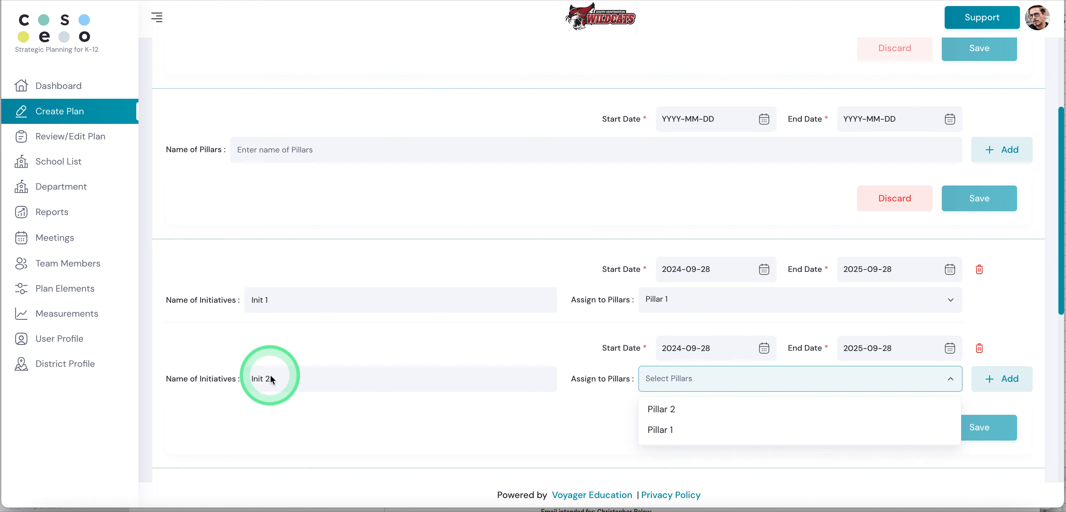
pyautogui.click(663, 407)
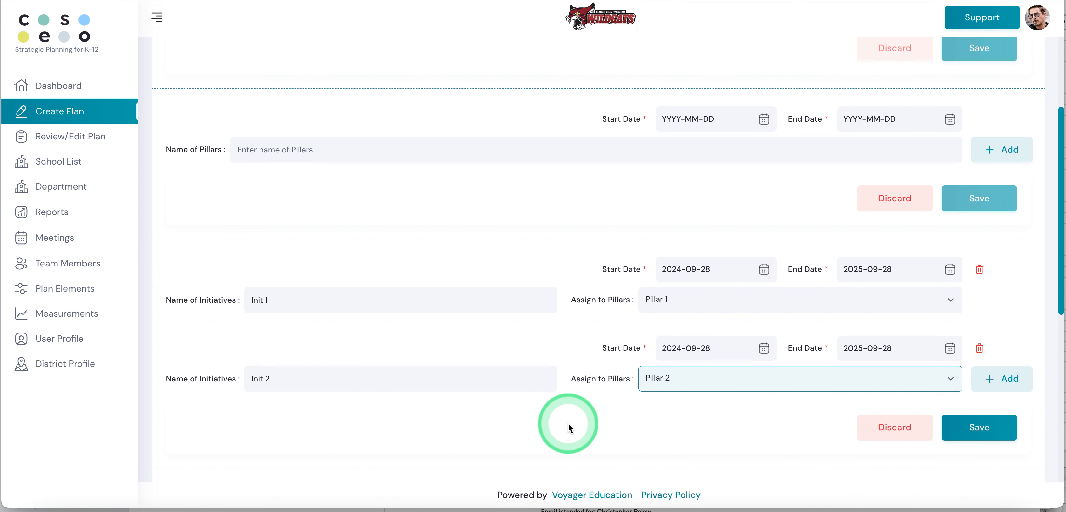
pyautogui.scroll(-1, 567, 424)
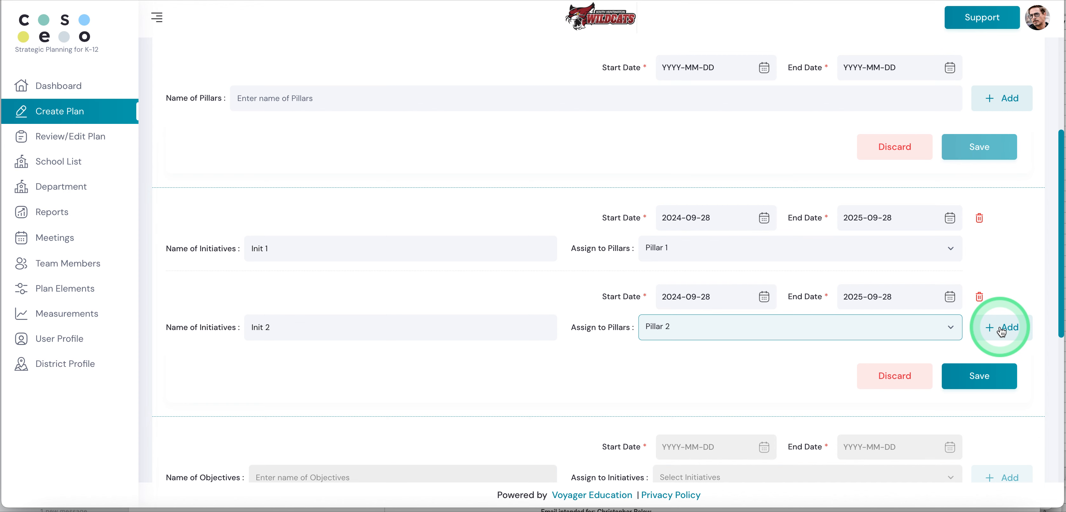
pyautogui.click(978, 375)
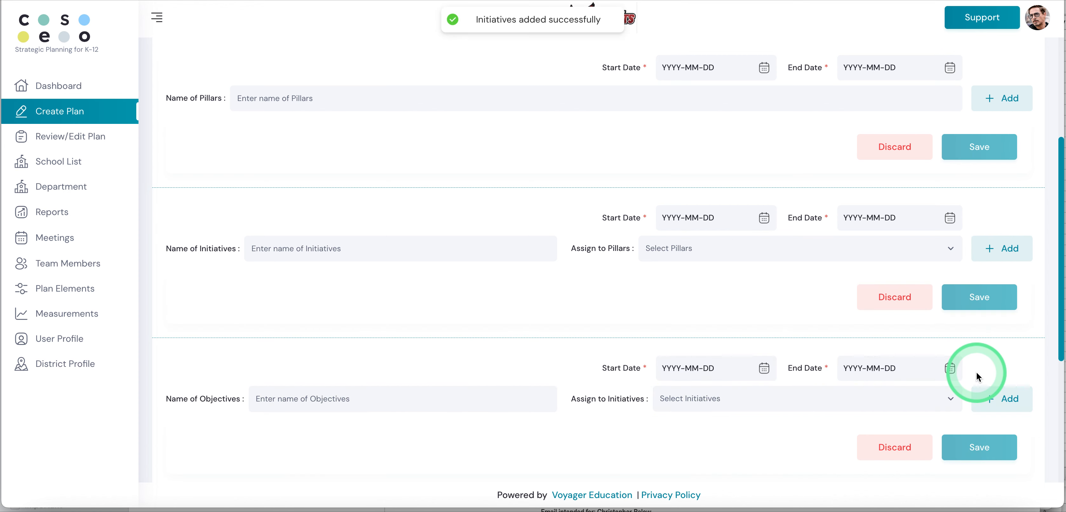
# Step: Enter Obj 1 as the name of the first objective
pyautogui.scroll(-3, 977, 375)
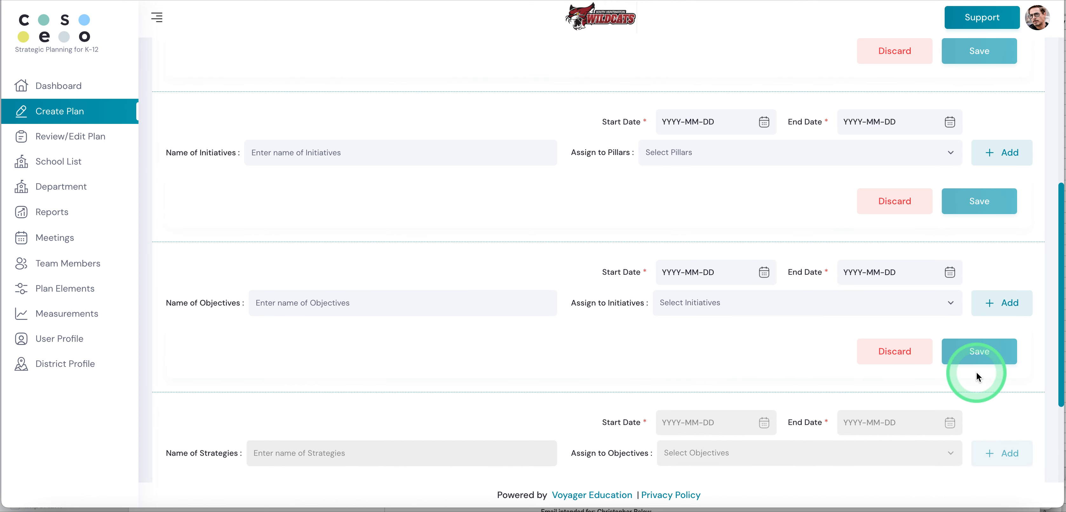
pyautogui.click(367, 300)
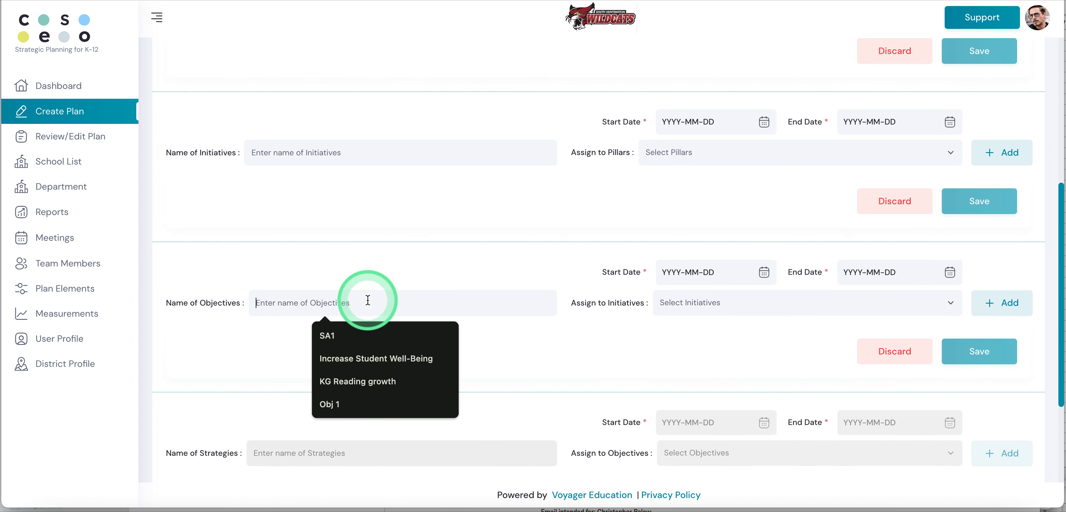
pyautogui.write('Obj')
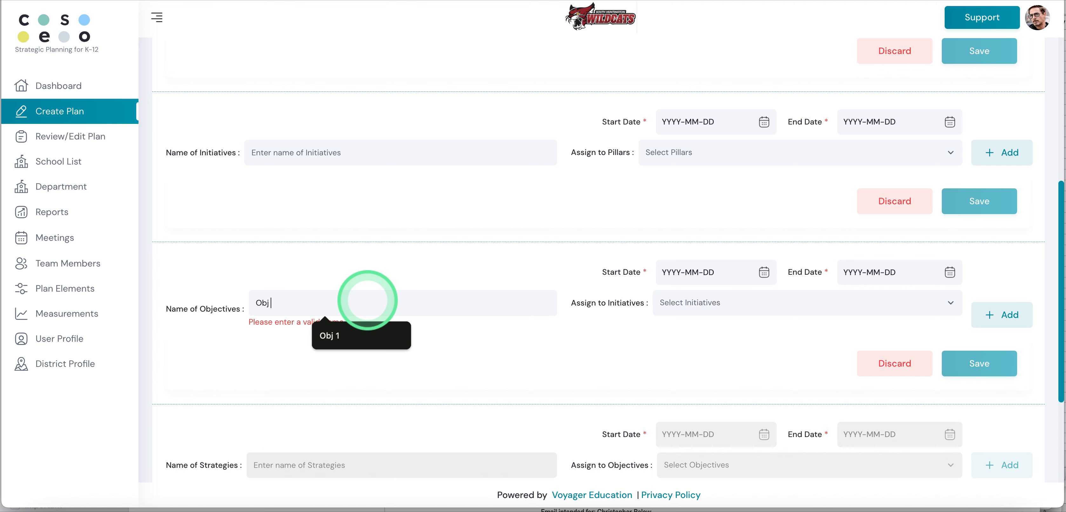
pyautogui.write(' 1')
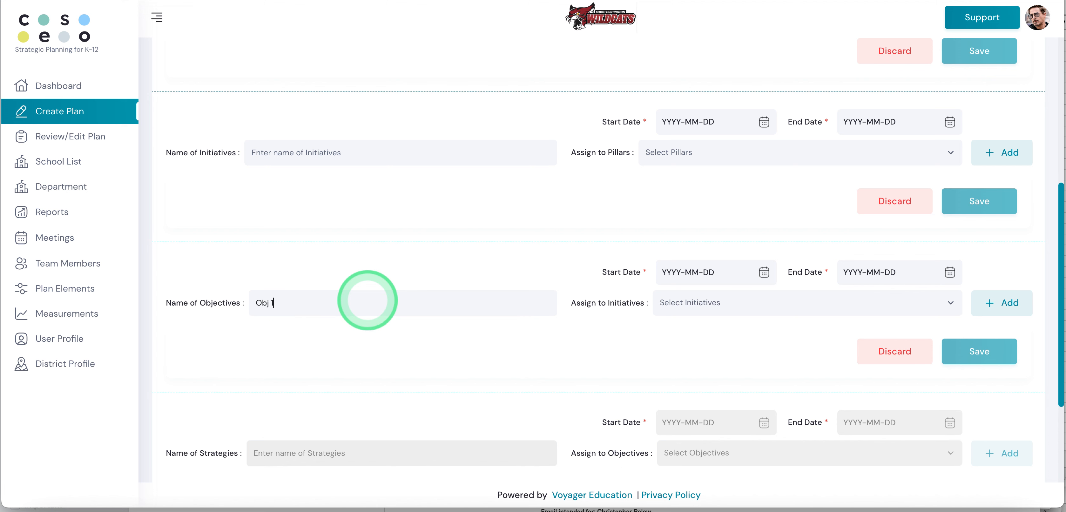
# Step: Set the Obj 1 objective's start date to 2024-09-28 and its end date to 2025-09-28
pyautogui.click(764, 273)
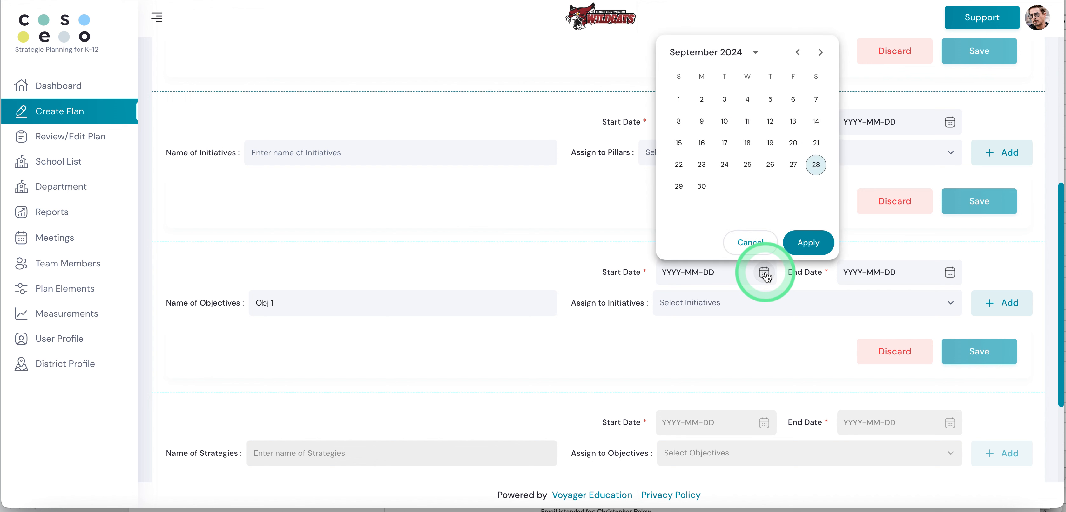
pyautogui.click(816, 166)
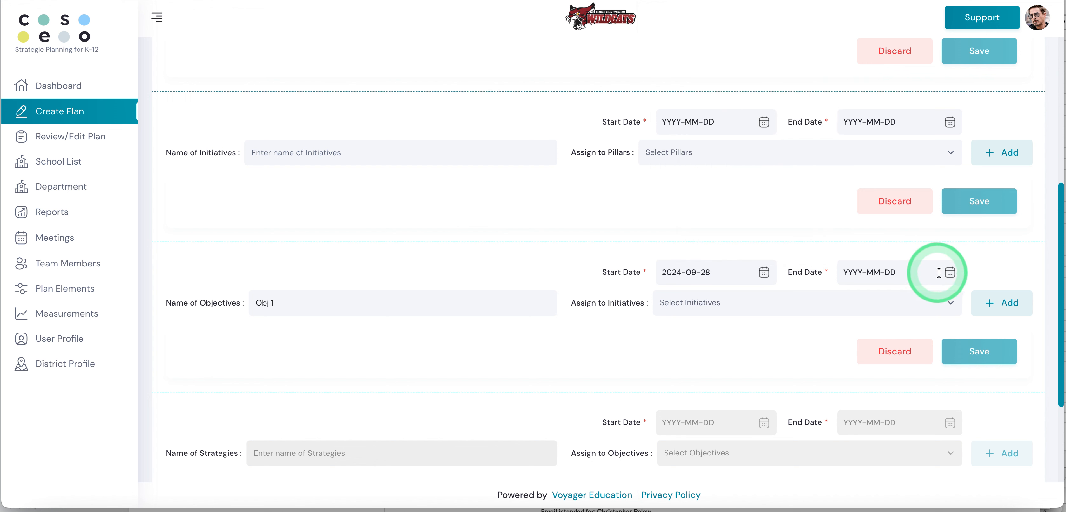
pyautogui.click(950, 273)
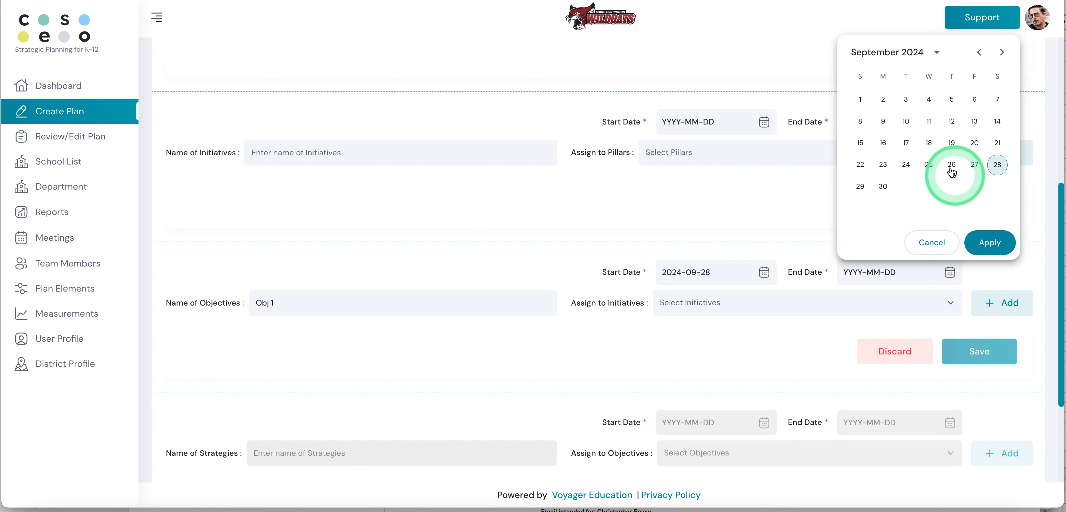
pyautogui.click(937, 54)
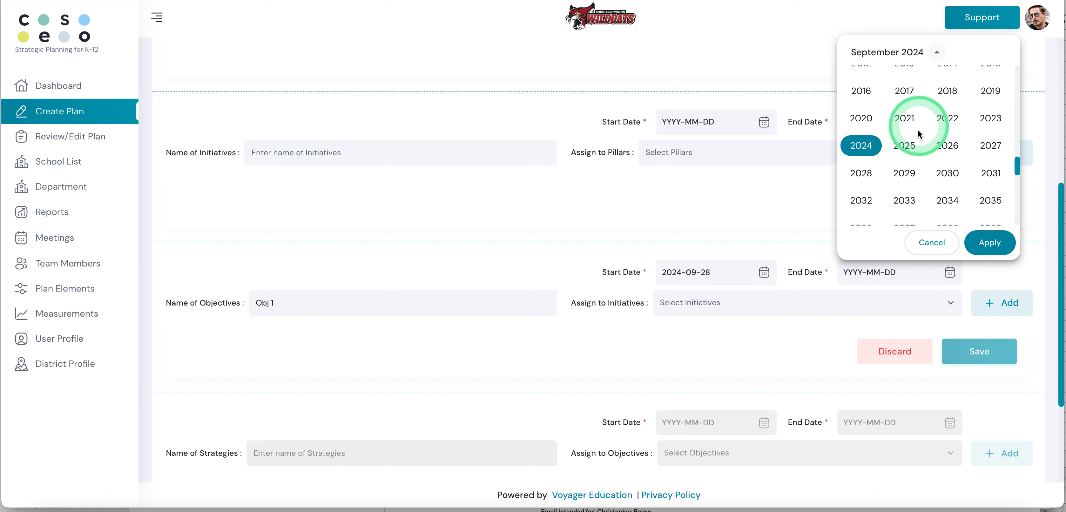
pyautogui.click(904, 142)
pyautogui.click(991, 244)
# Step: Assign the Obj 1 objective to the Init 1 initiative
pyautogui.click(697, 307)
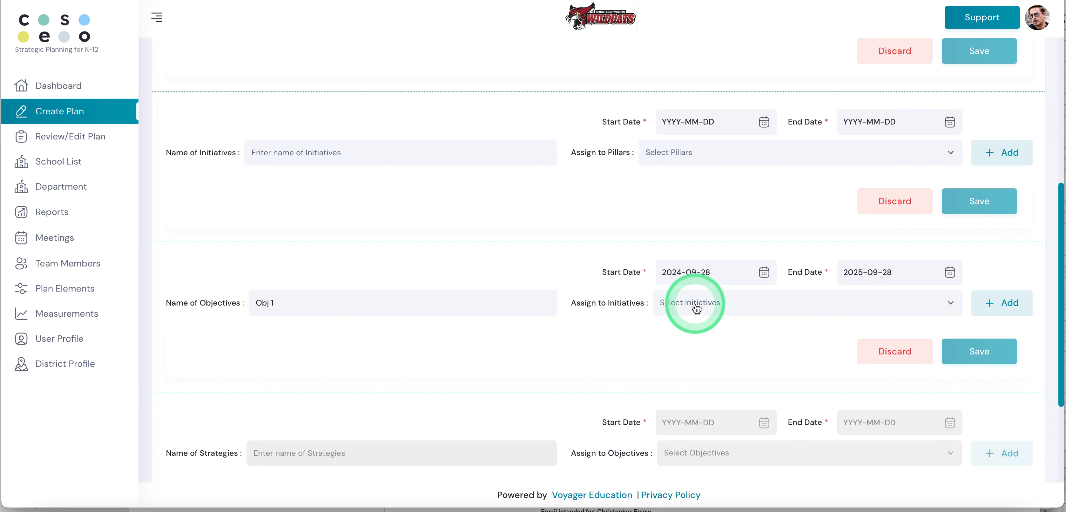
pyautogui.click(691, 305)
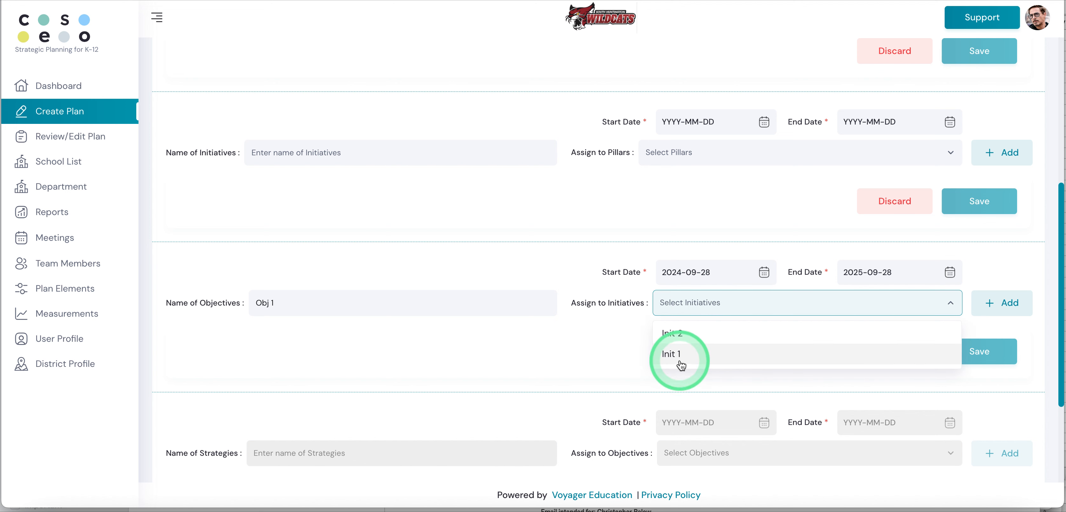
pyautogui.click(685, 305)
pyautogui.click(677, 355)
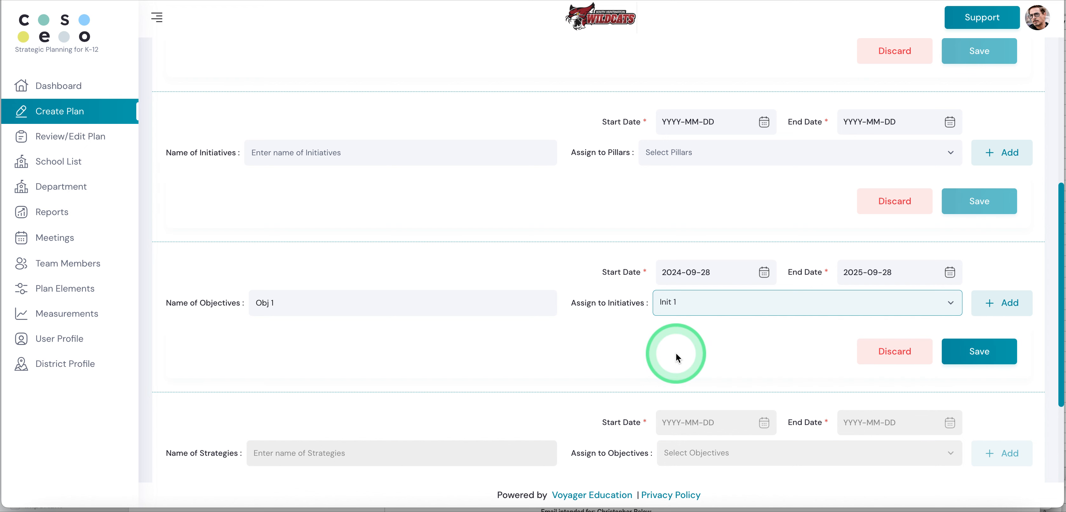
# Step: Add a second objective entry and name it Obj 2
pyautogui.click(998, 307)
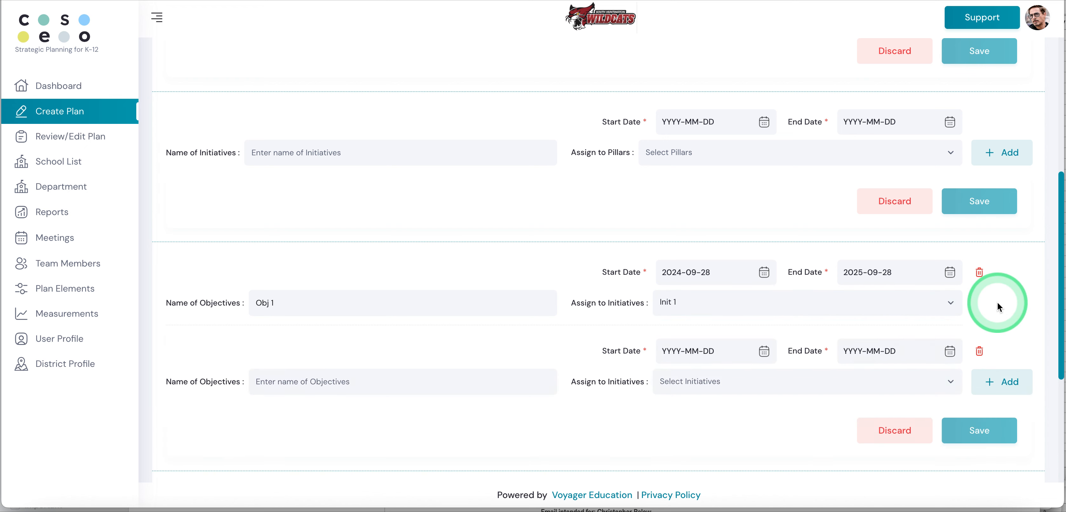
pyautogui.click(279, 384)
pyautogui.write('Obj 2')
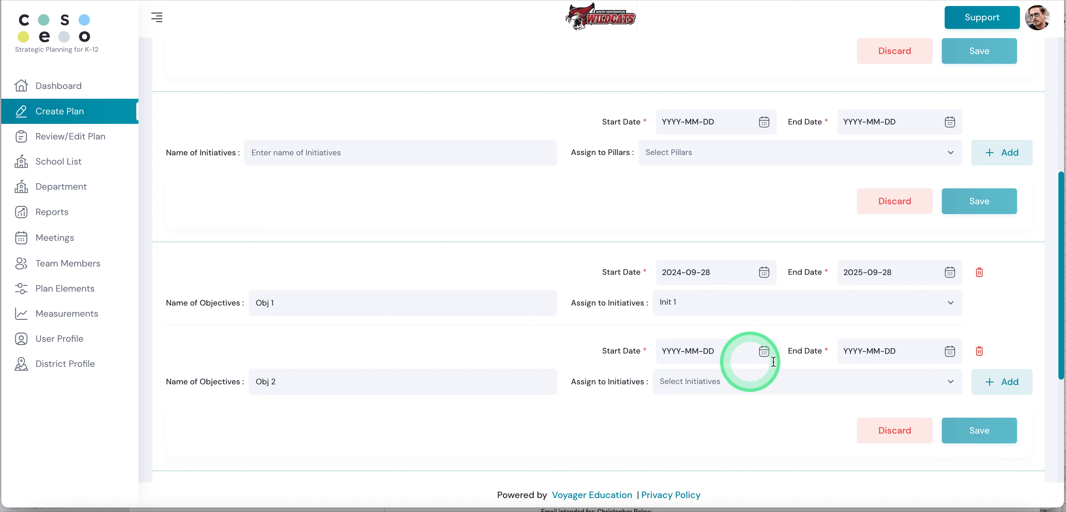
# Step: Set the Obj 2 objective's start date to 2024-09-28 and its end date to 2025-09-28
pyautogui.click(765, 356)
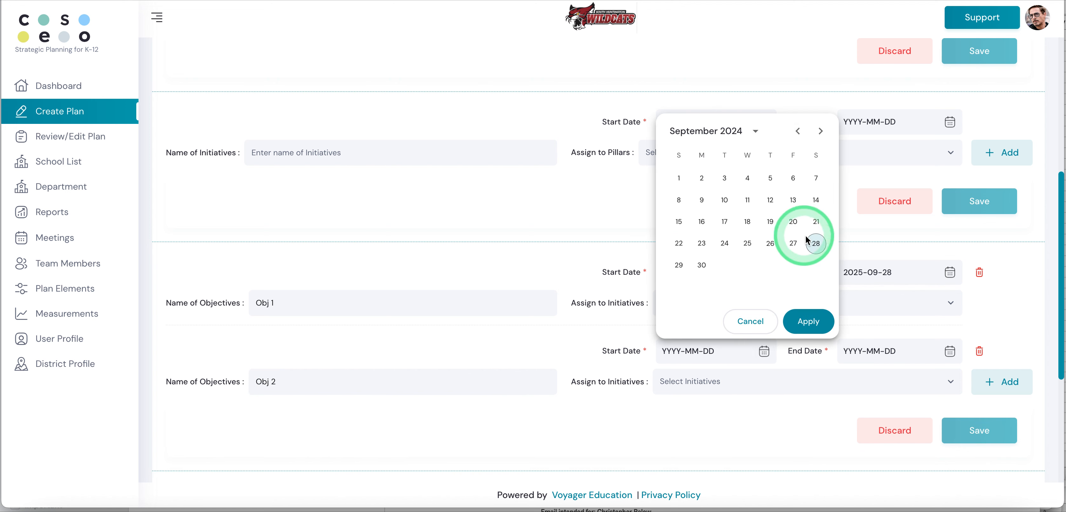
pyautogui.click(813, 242)
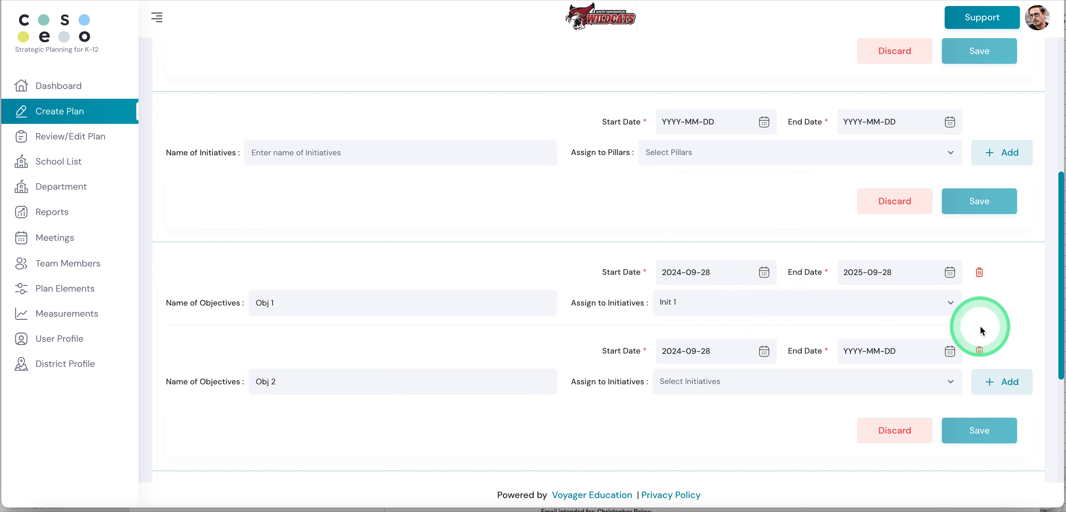
pyautogui.click(950, 351)
pyautogui.click(939, 135)
pyautogui.click(908, 219)
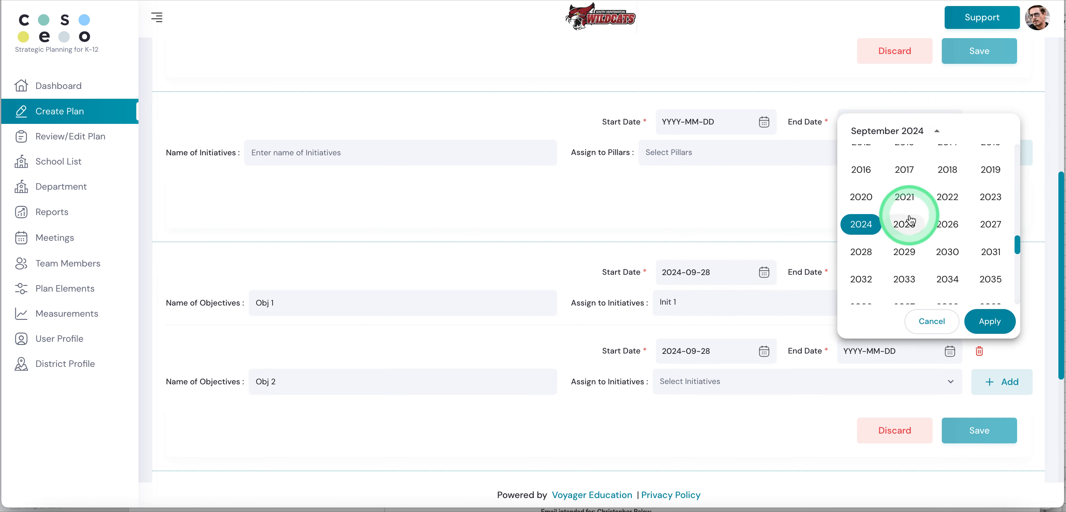
pyautogui.click(988, 321)
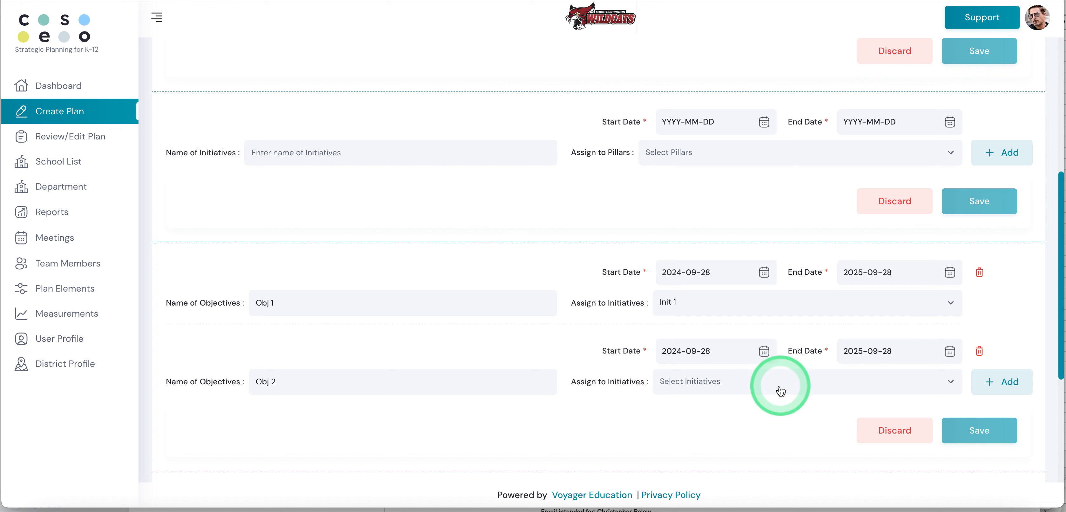
# Step: Assign the Obj 2 objective to the Init 2 initiative and save the objectives
pyautogui.click(719, 386)
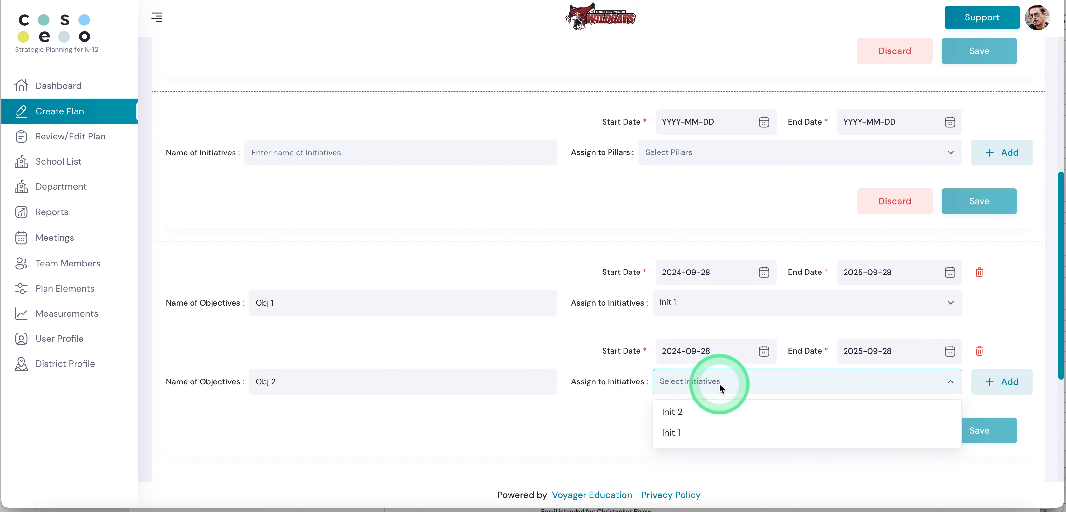
pyautogui.click(675, 414)
pyautogui.scroll(-3, 673, 417)
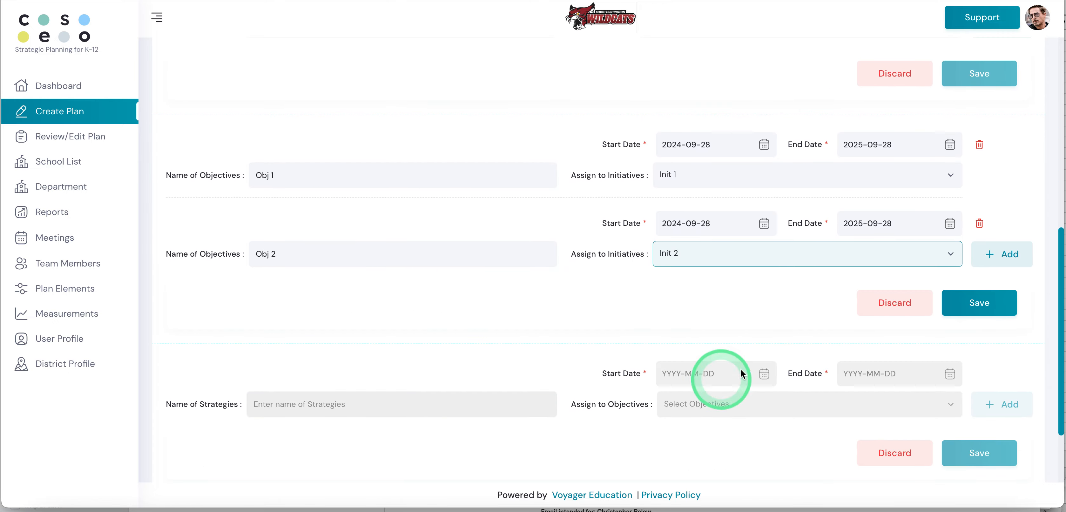
pyautogui.click(970, 310)
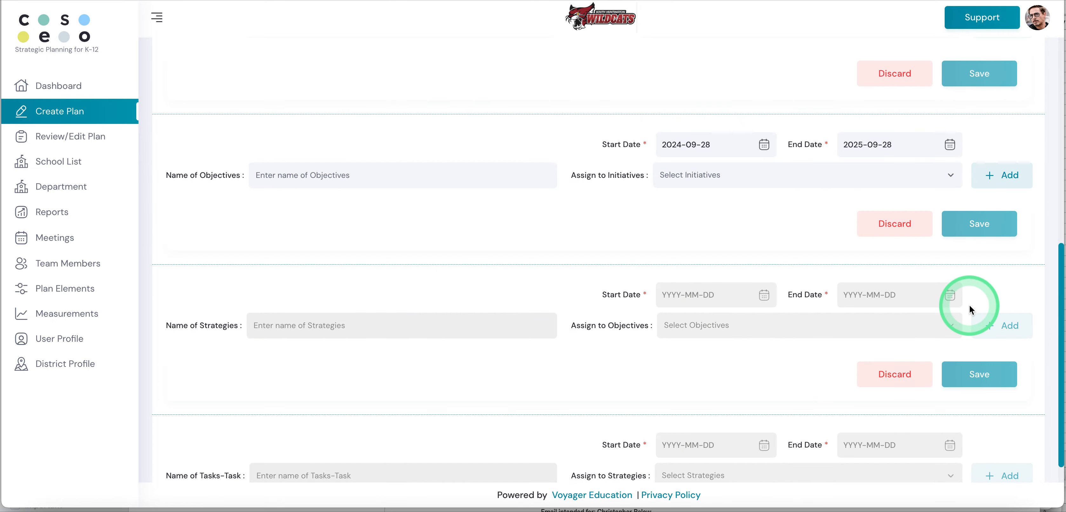
pyautogui.click(551, 367)
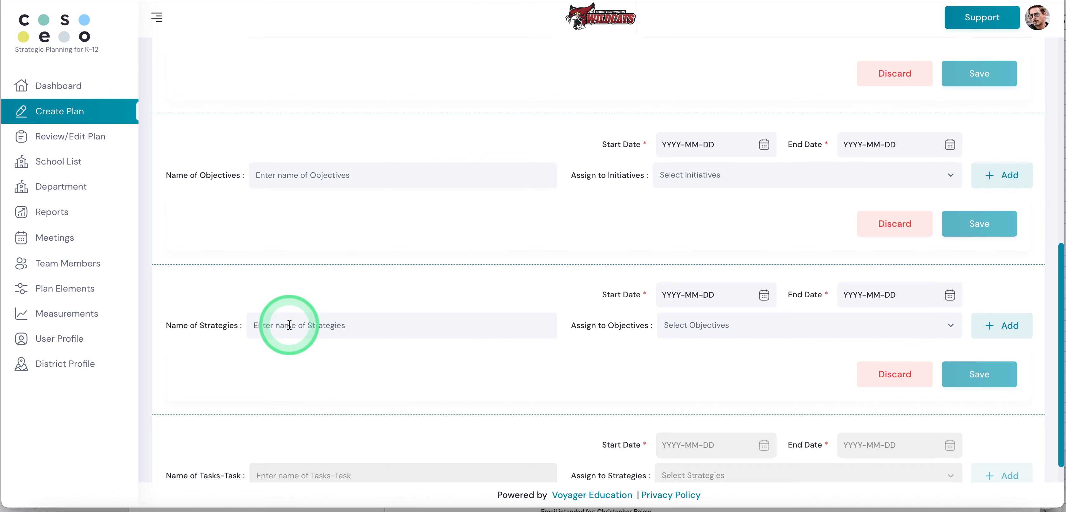
# Step: Enter Strat 1 as the name of the first strategy
pyautogui.click(289, 325)
pyautogui.write('Strat 1')
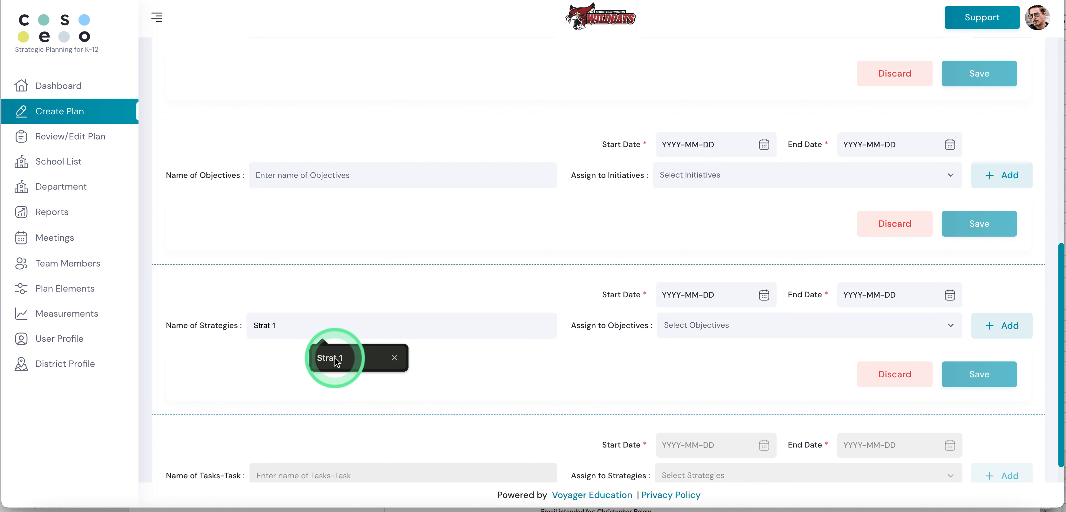
pyautogui.click(333, 358)
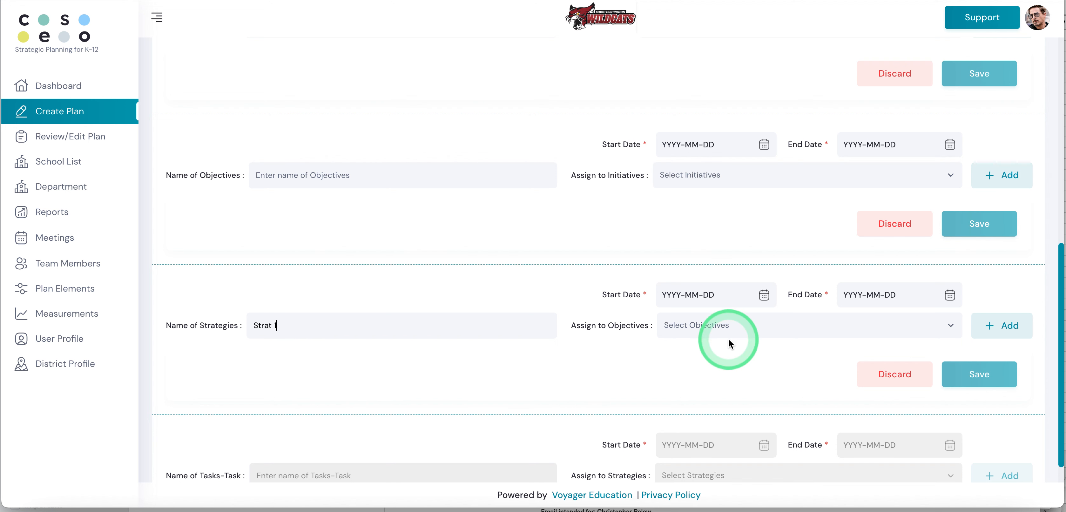
# Step: Set the Strat 1 strategy's start date to 2024-09-28 and its end date to 2025-09-28
pyautogui.click(763, 295)
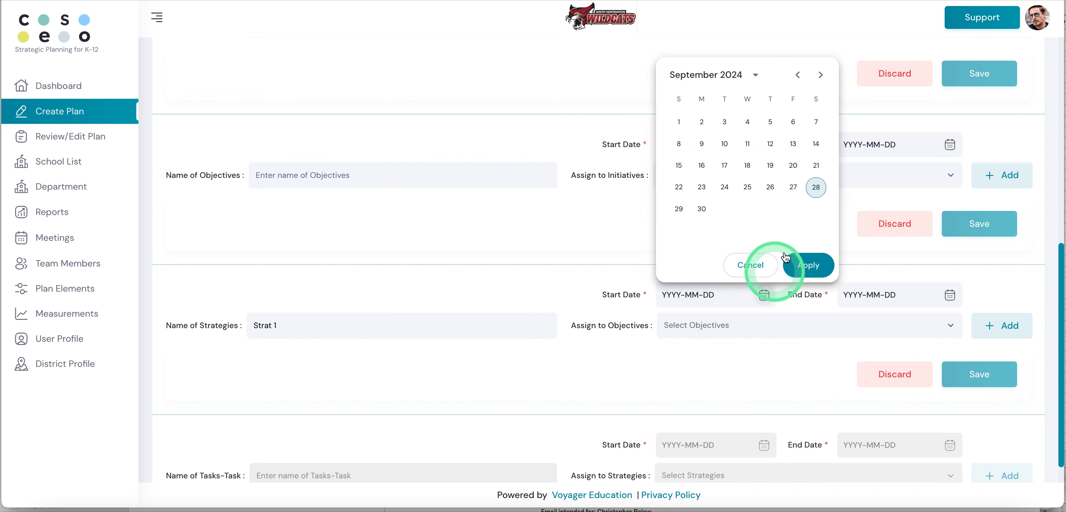
pyautogui.click(815, 188)
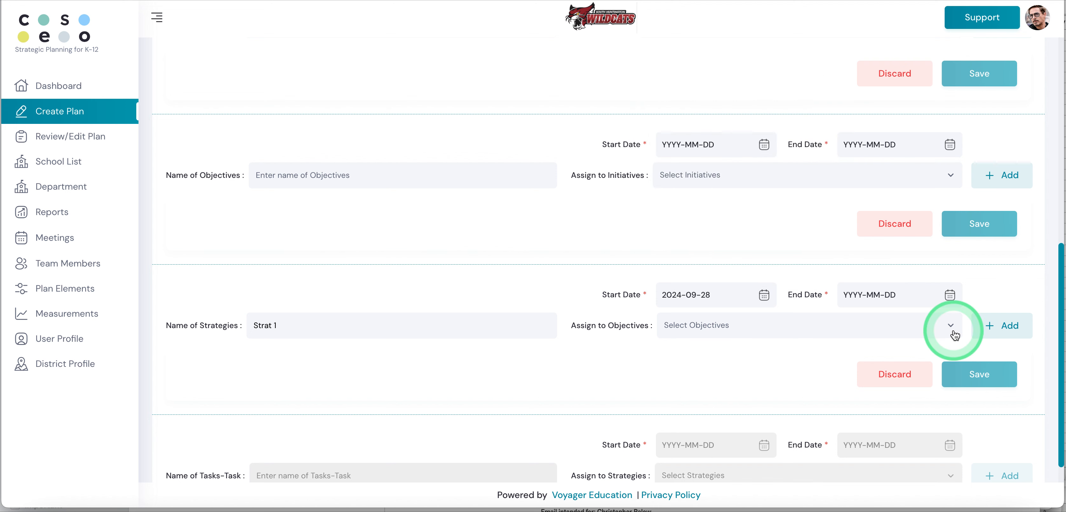
pyautogui.click(949, 296)
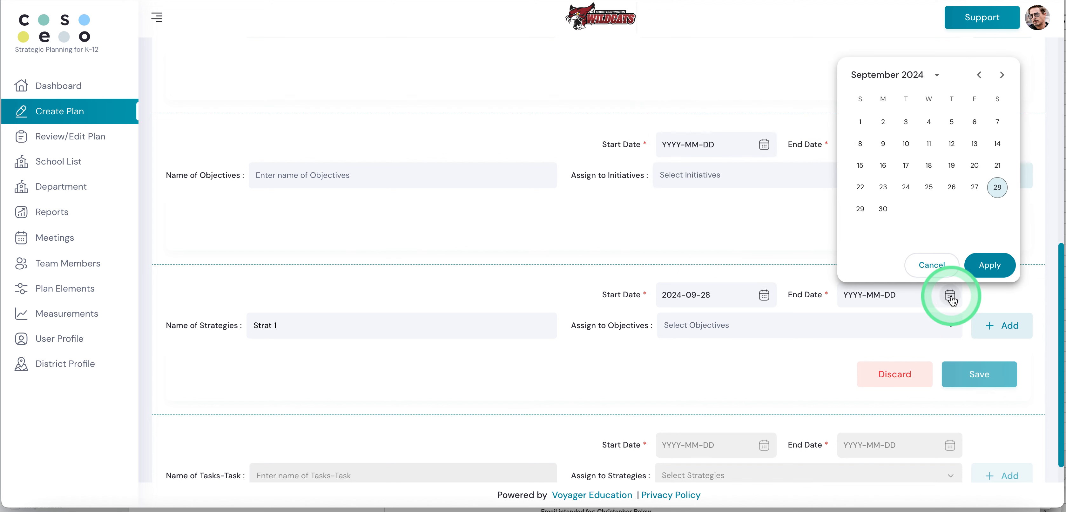
pyautogui.click(936, 74)
pyautogui.click(904, 168)
pyautogui.click(988, 265)
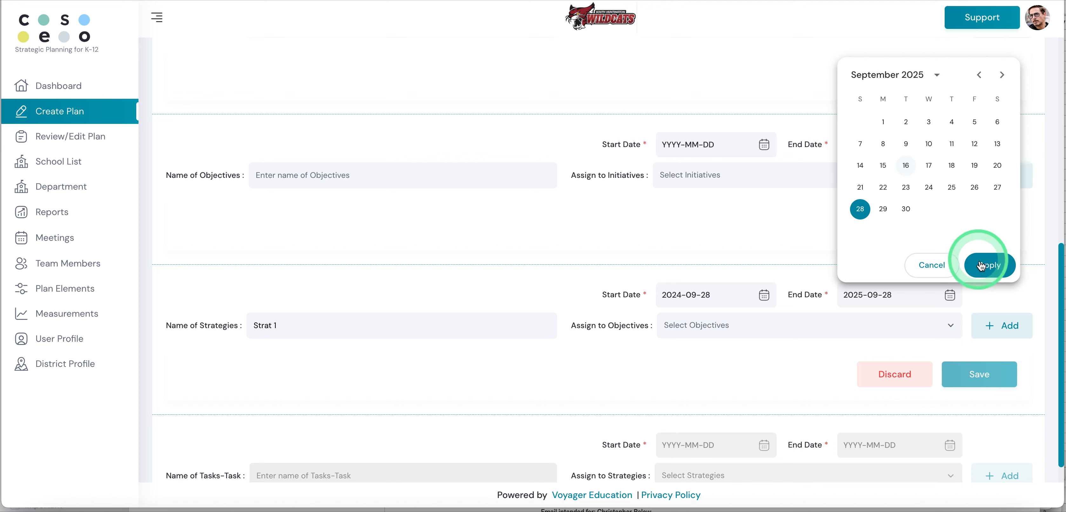
pyautogui.click(930, 286)
# Step: Assign the Strat 1 strategy to Obj 1 and add another strategy entry below it
pyautogui.click(739, 332)
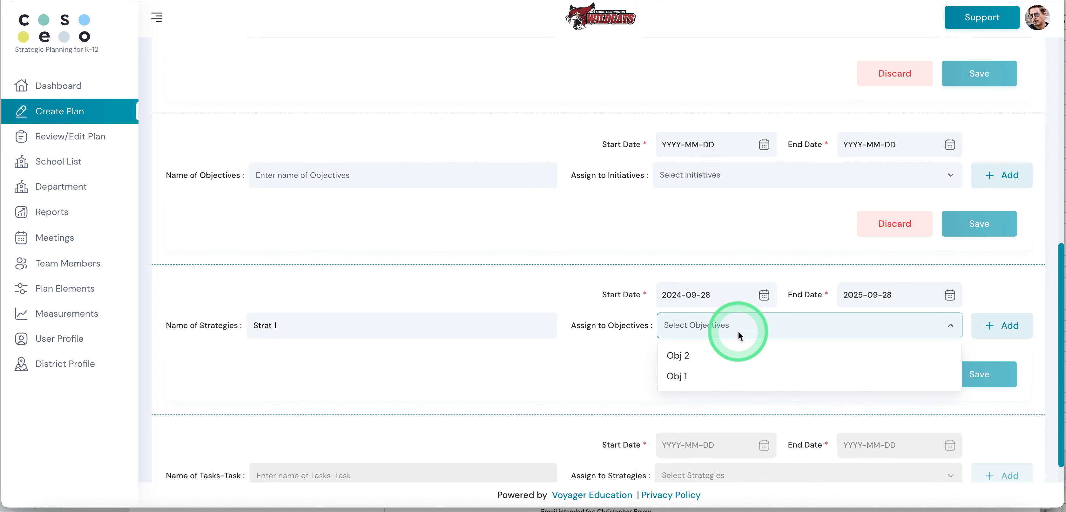
pyautogui.click(686, 377)
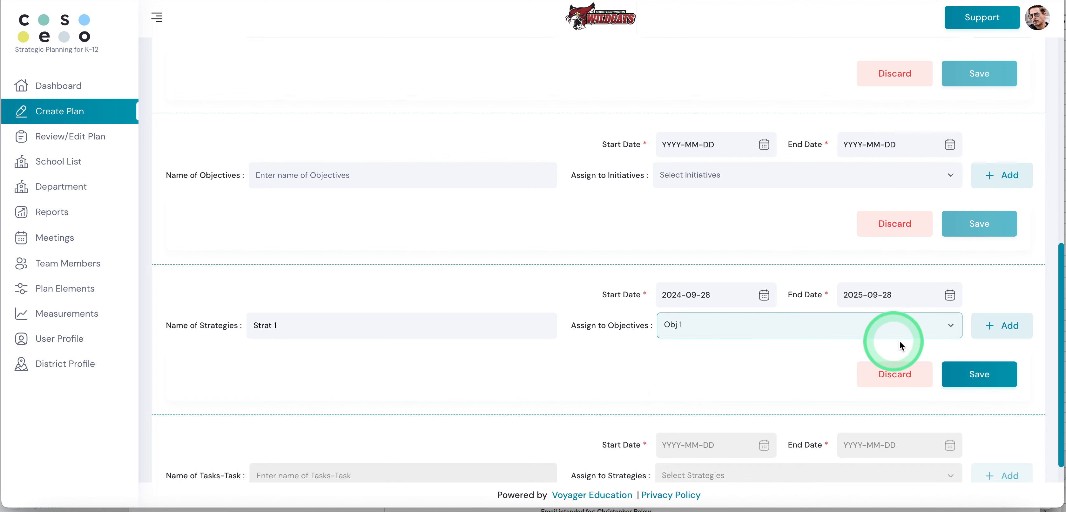
pyautogui.click(1004, 325)
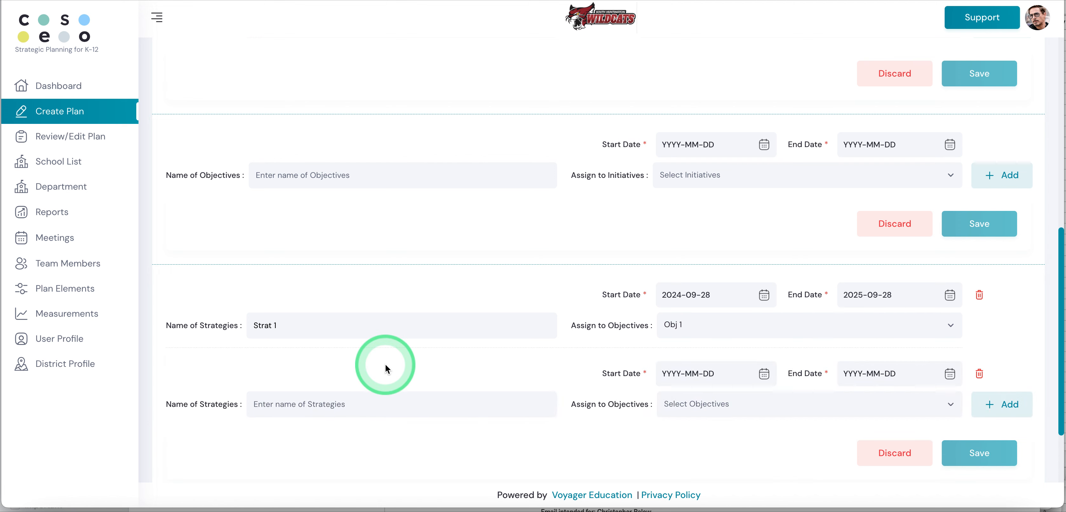
# Step: Enter Strat 2 as the name of the second strategy
pyautogui.click(287, 404)
pyautogui.write('Streat')
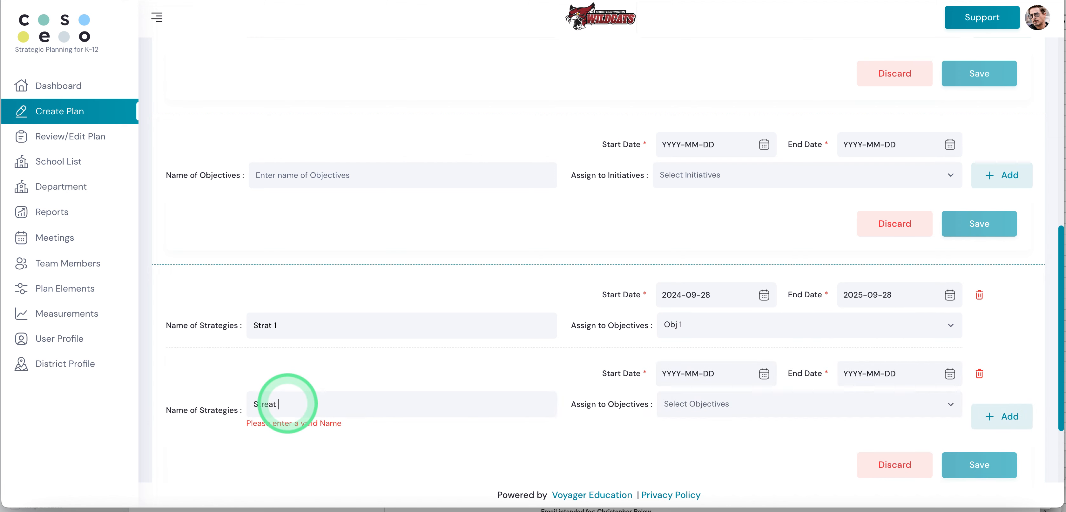
pyautogui.press('BackSpace')
pyautogui.press('BackSpace')
pyautogui.press('BackSpace')
pyautogui.press('BackSpace')
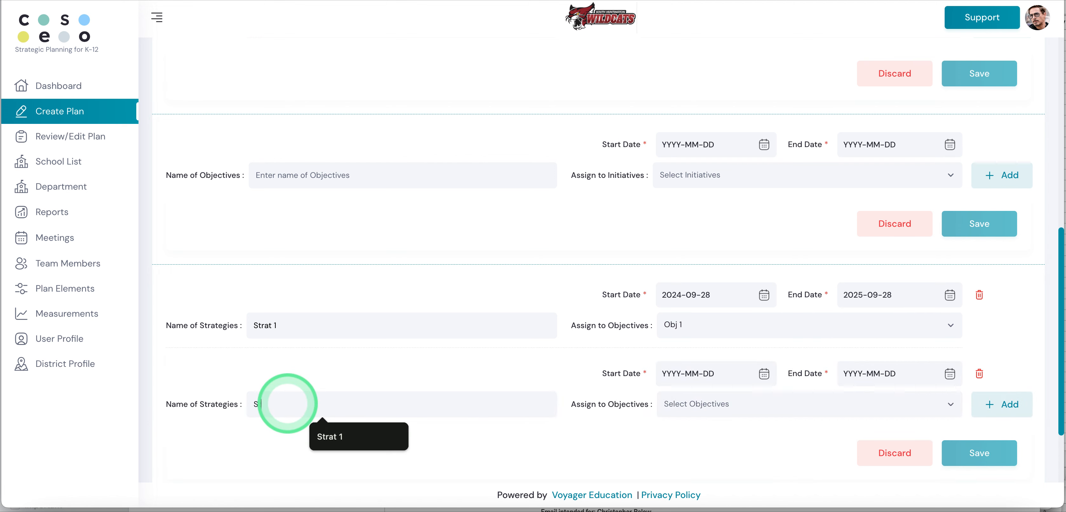
pyautogui.write('t')
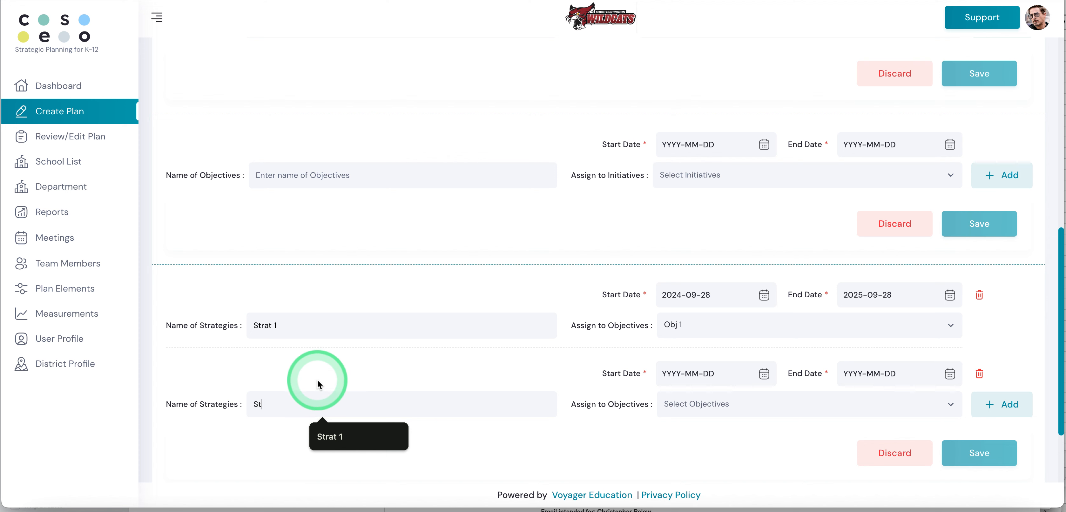
pyautogui.write('rat 2')
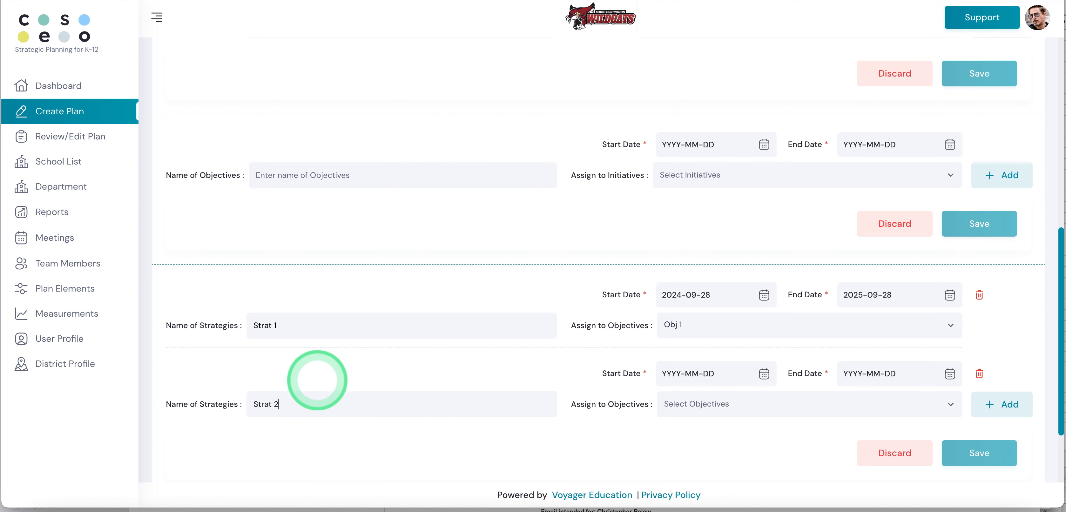
# Step: Set the Strat 2 strategy's start date to 2024-09-28 and its end date to 2025-09-28
pyautogui.click(764, 374)
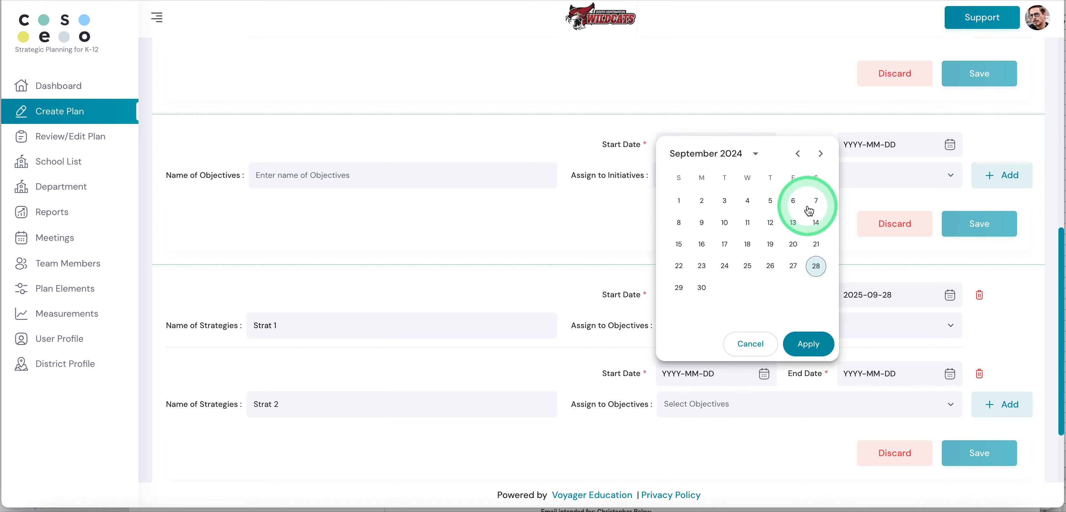
pyautogui.click(816, 266)
pyautogui.click(957, 382)
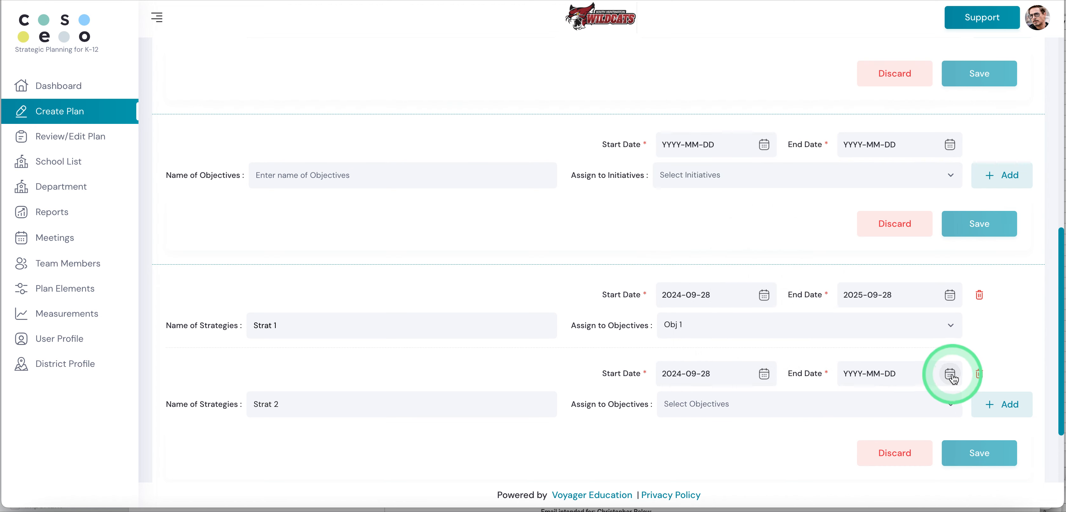
pyautogui.click(936, 156)
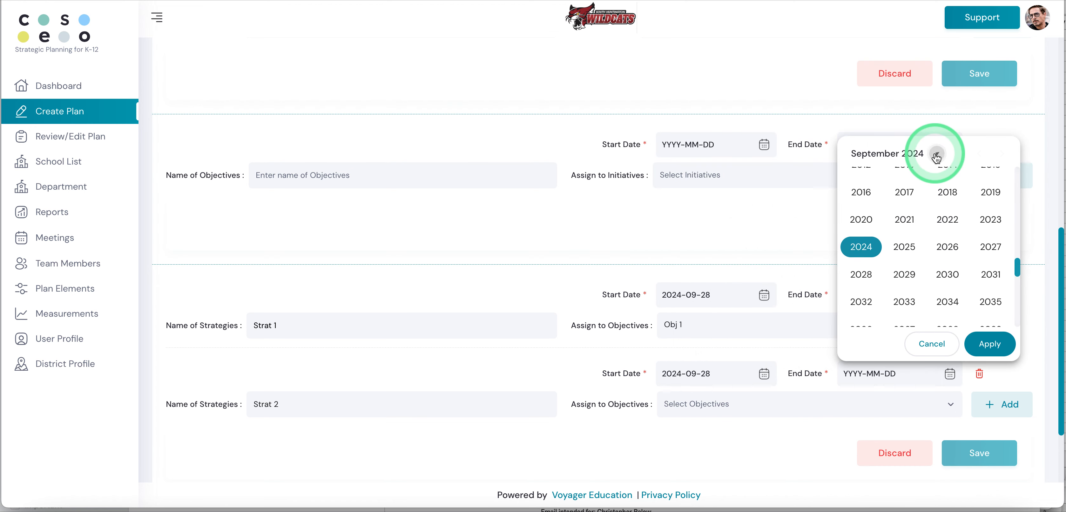
pyautogui.click(904, 247)
pyautogui.click(991, 345)
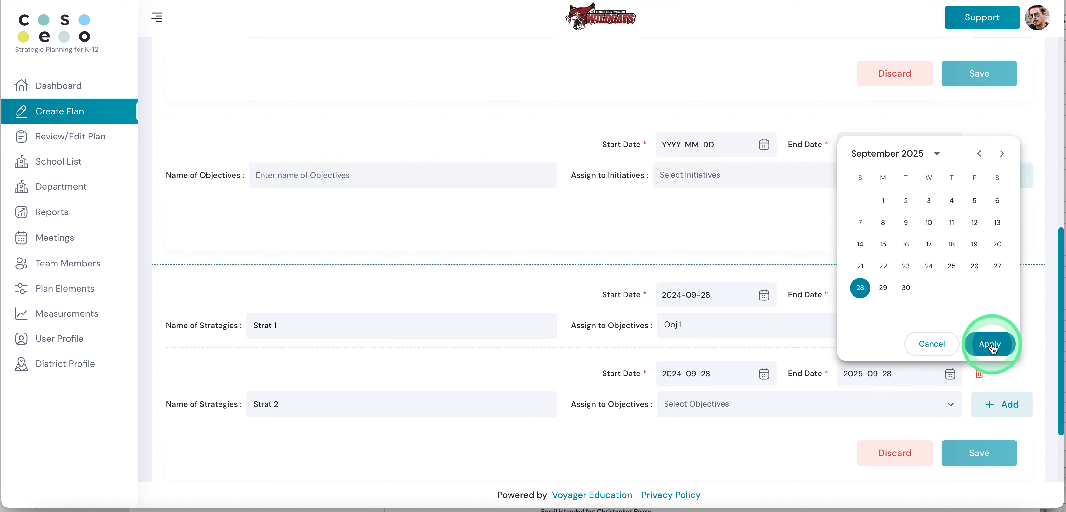
# Step: Assign the Strat 2 strategy to Obj 2 and save both strategies
pyautogui.click(703, 405)
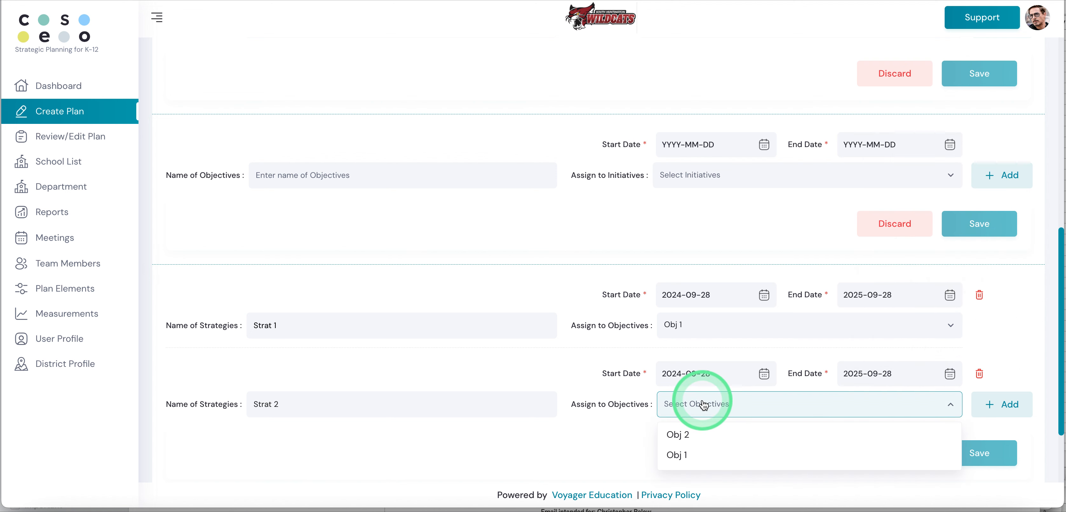
pyautogui.click(682, 432)
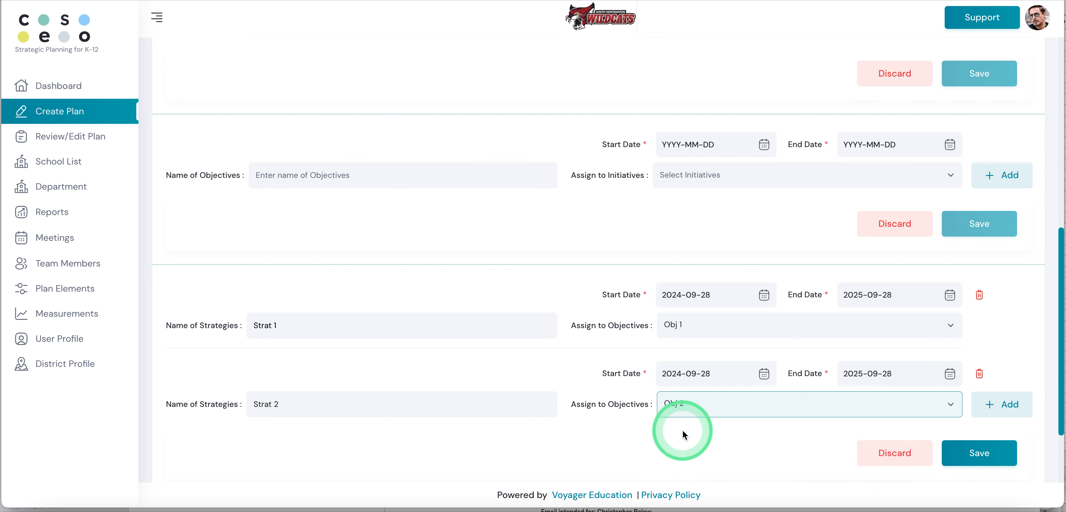
pyautogui.click(1000, 404)
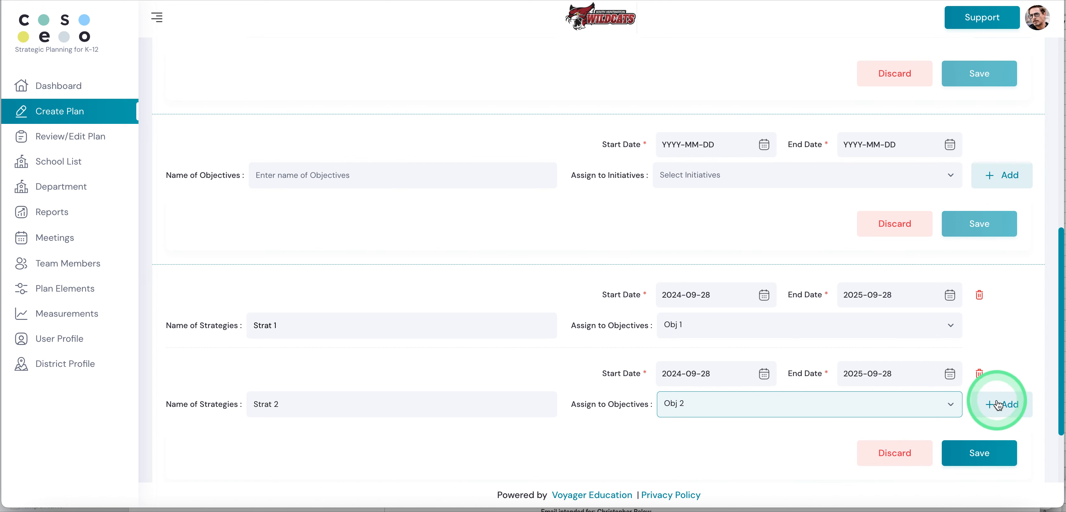
pyautogui.click(760, 428)
pyautogui.scroll(-3, 748, 417)
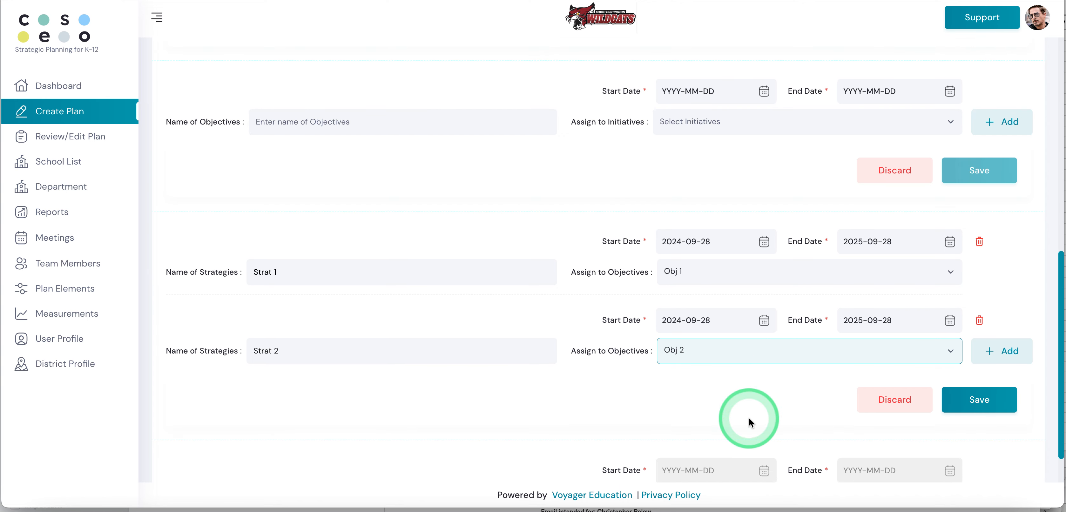
pyautogui.click(976, 361)
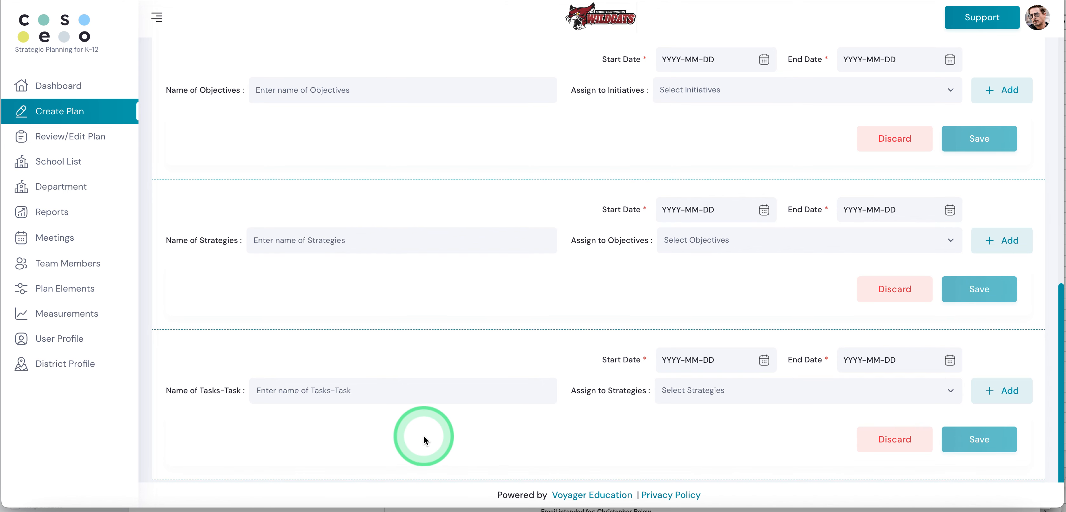
# Step: Enter Task 1 as the name of the first task
pyautogui.click(291, 392)
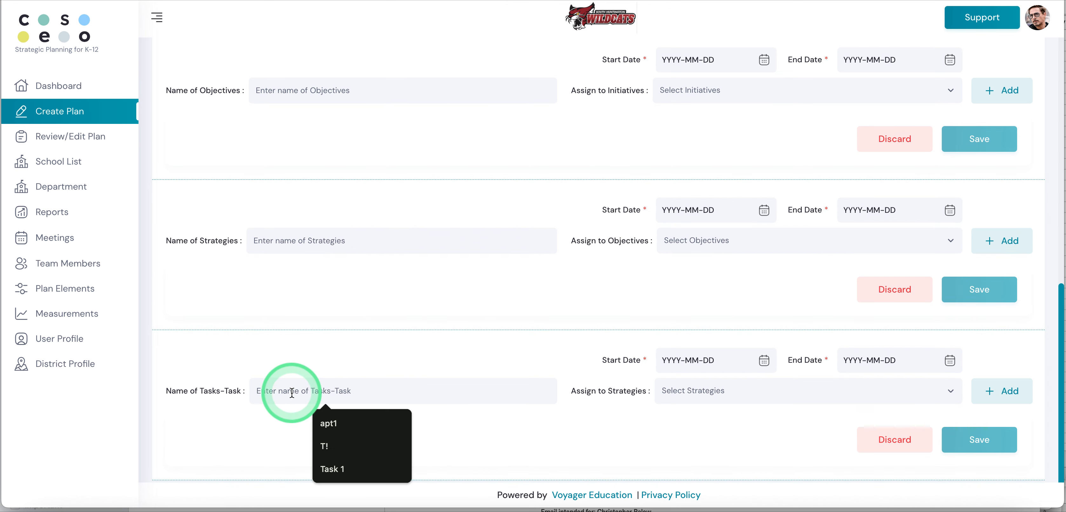
pyautogui.write('Ta')
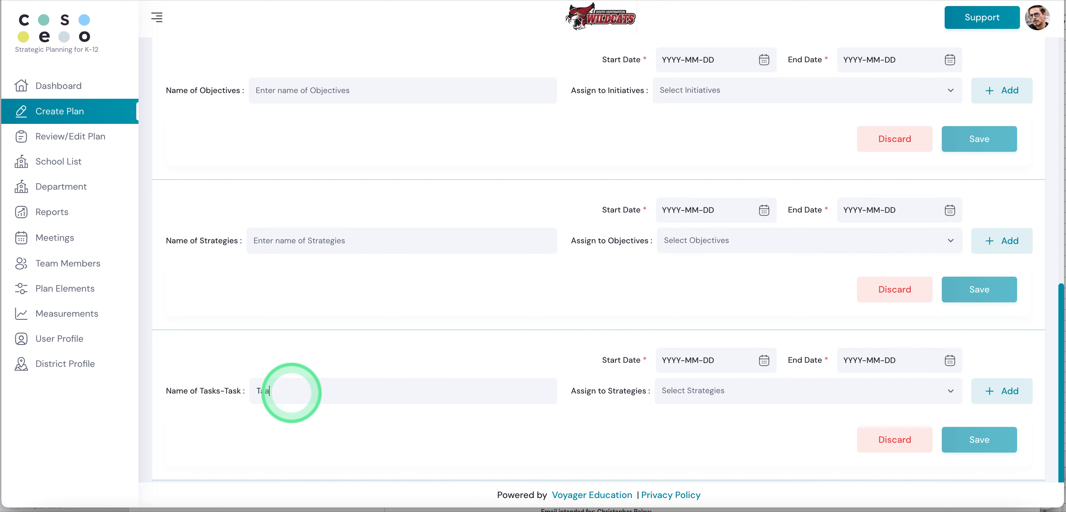
pyautogui.press('BackSpace')
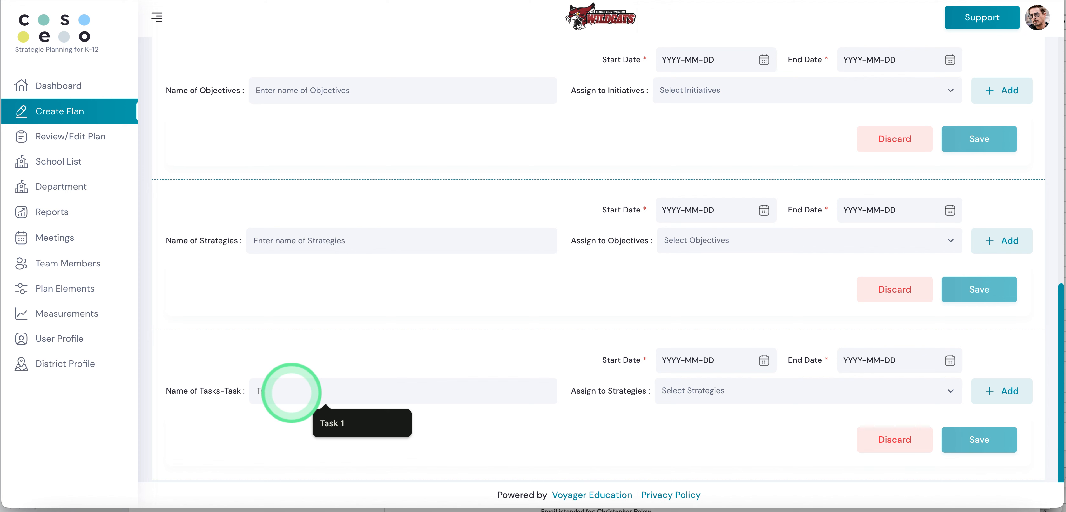
pyautogui.write('ask')
pyautogui.press('BackSpace')
pyautogui.click(327, 422)
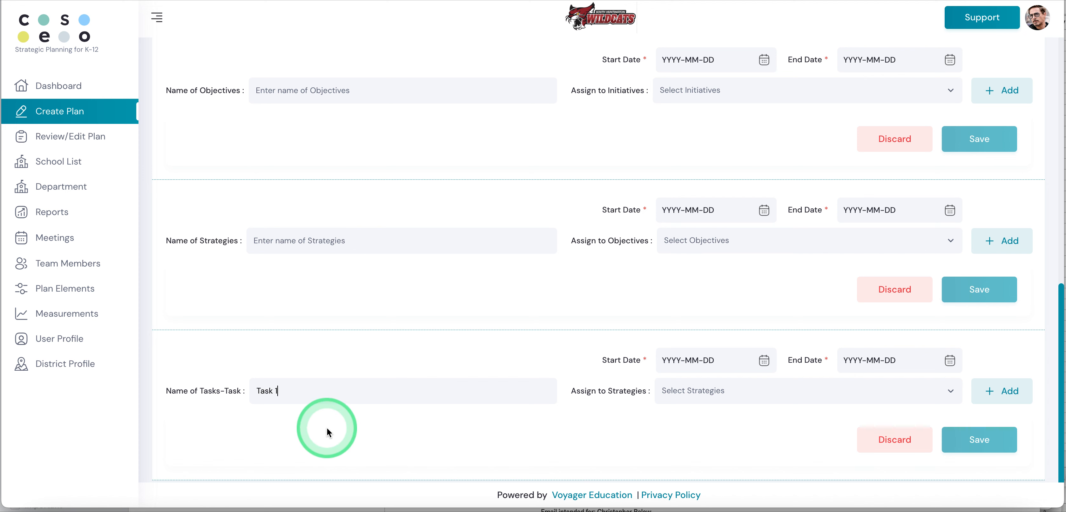
# Step: Set Task 1's start date to 2024-09-28 and its end date to 2025-09-28
pyautogui.click(763, 360)
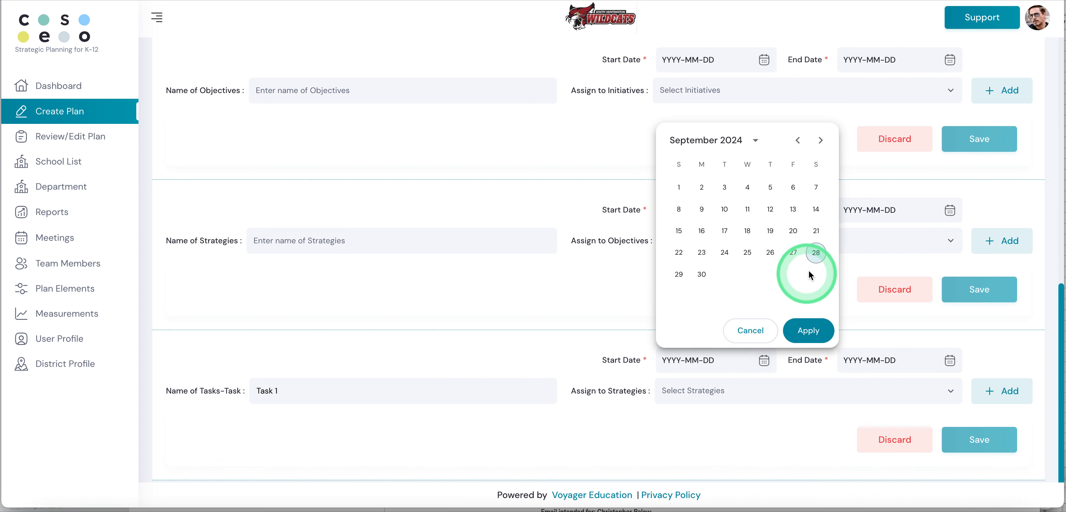
pyautogui.click(816, 254)
pyautogui.click(951, 360)
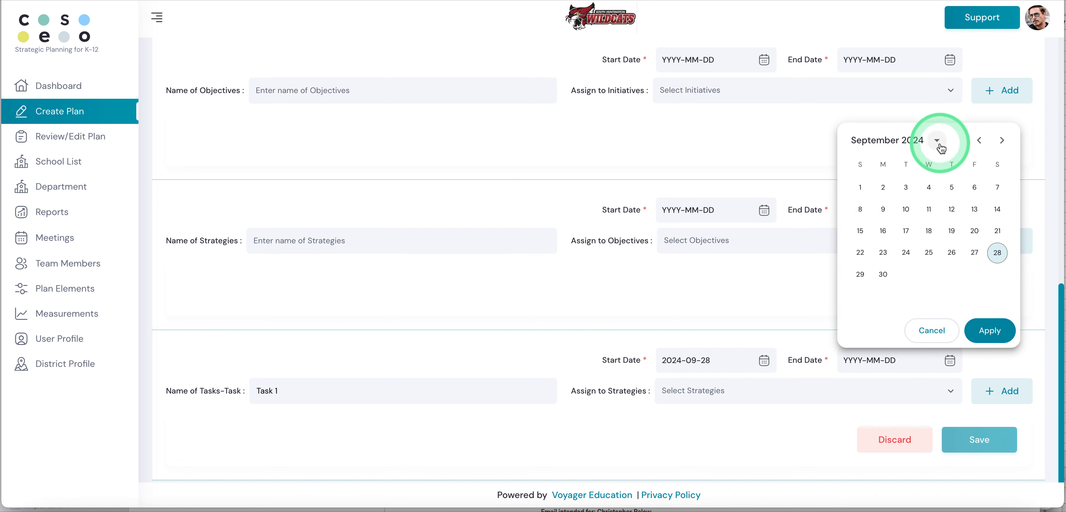
pyautogui.click(937, 143)
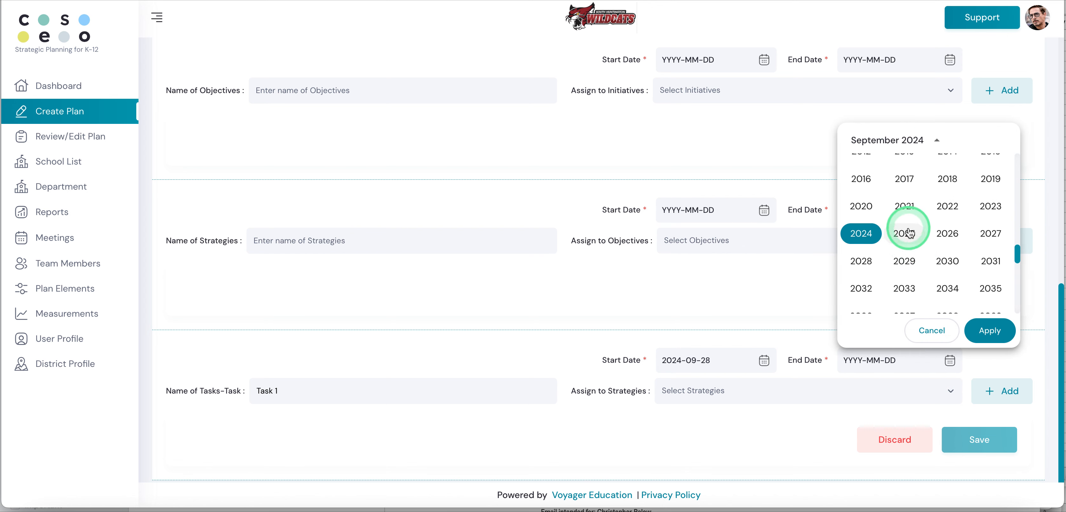
pyautogui.click(904, 234)
pyautogui.click(988, 330)
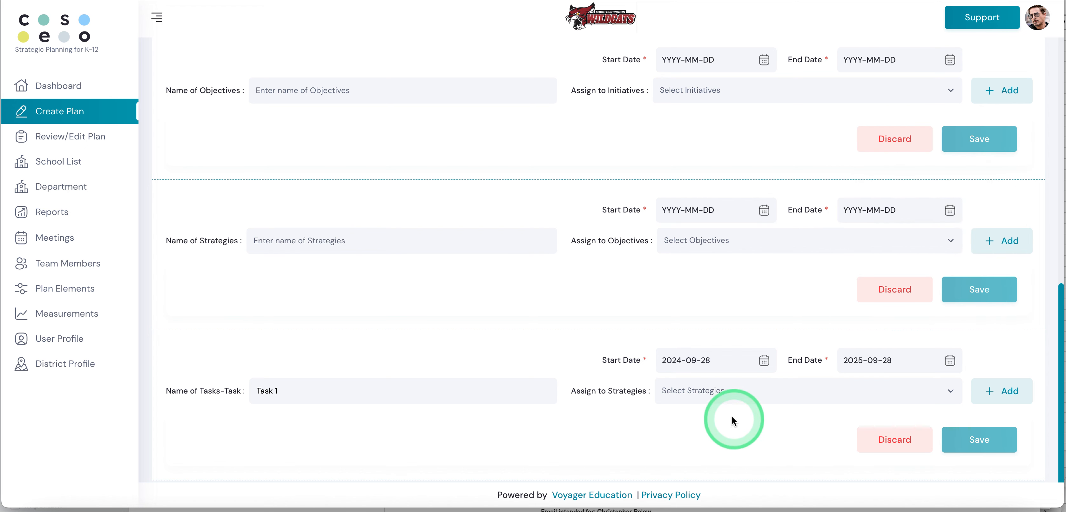
# Step: Assign Task 1 to the Strat 1 strategy and add another task entry below it
pyautogui.click(722, 391)
pyautogui.click(688, 443)
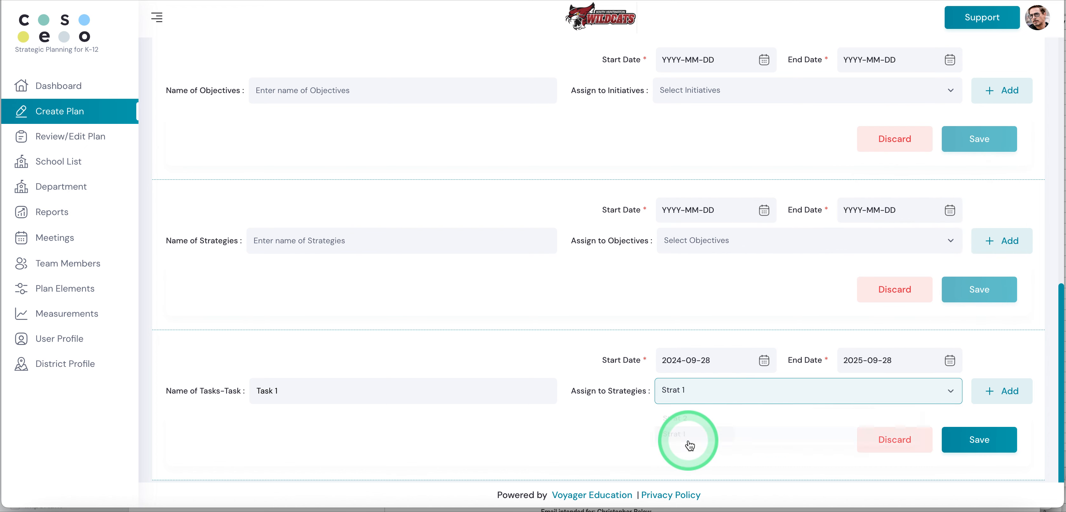
pyautogui.click(1001, 391)
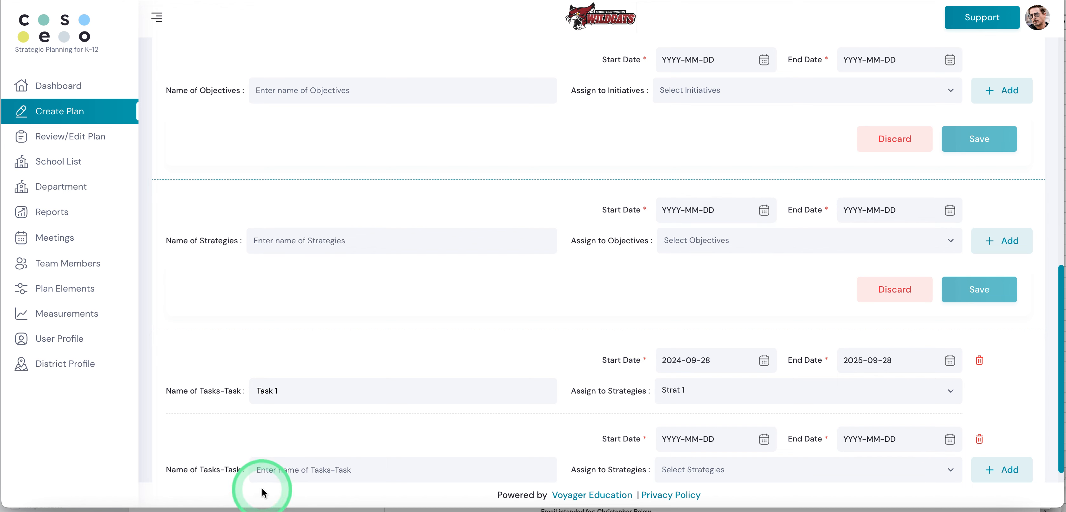
# Step: Enter Task 2 as the name of the second task
pyautogui.write('Ta')
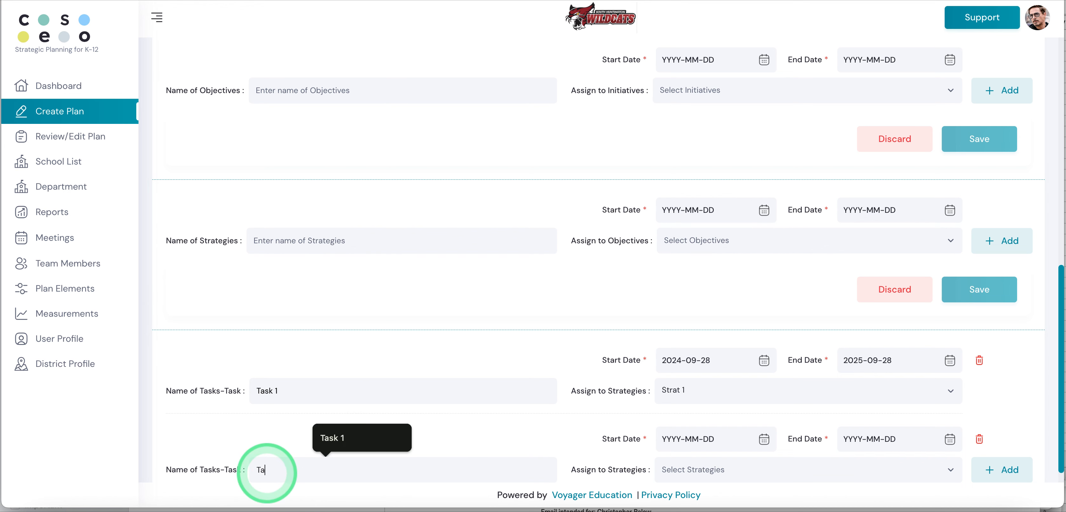
pyautogui.write('sk 2')
pyautogui.scroll(-2, 265, 467)
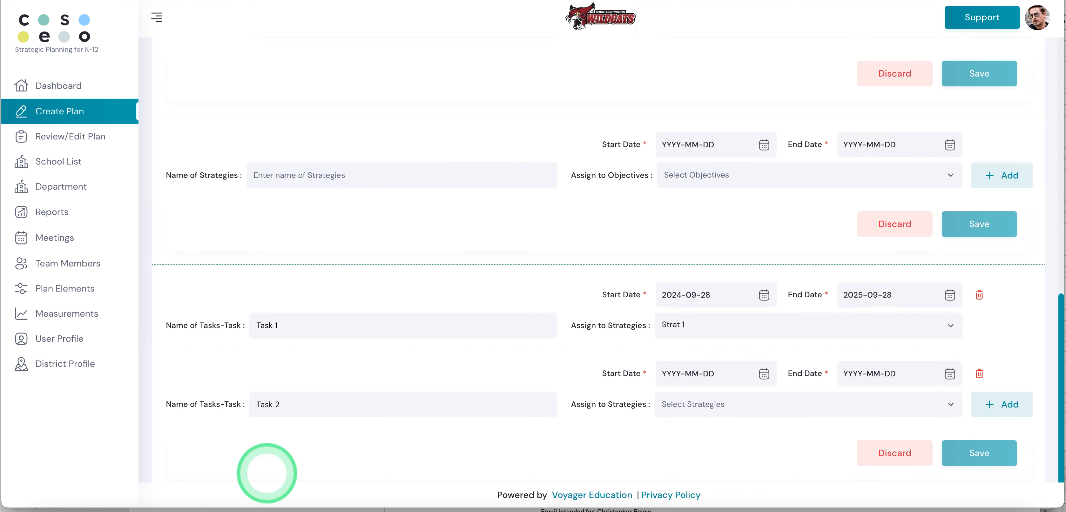
# Step: Set Task 2's start date to 2024-09-28 and its end date to 2025-09-28
pyautogui.click(764, 360)
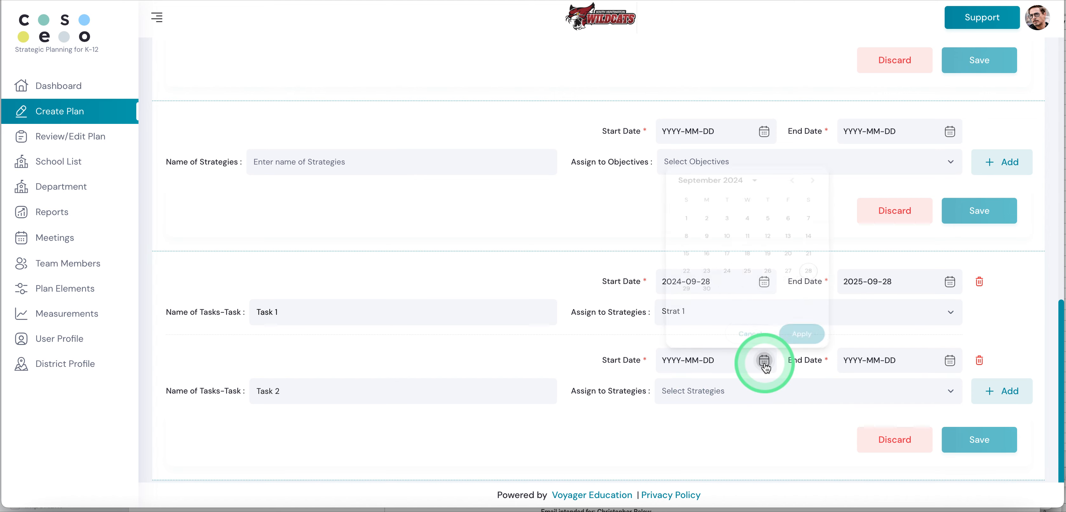
pyautogui.click(816, 252)
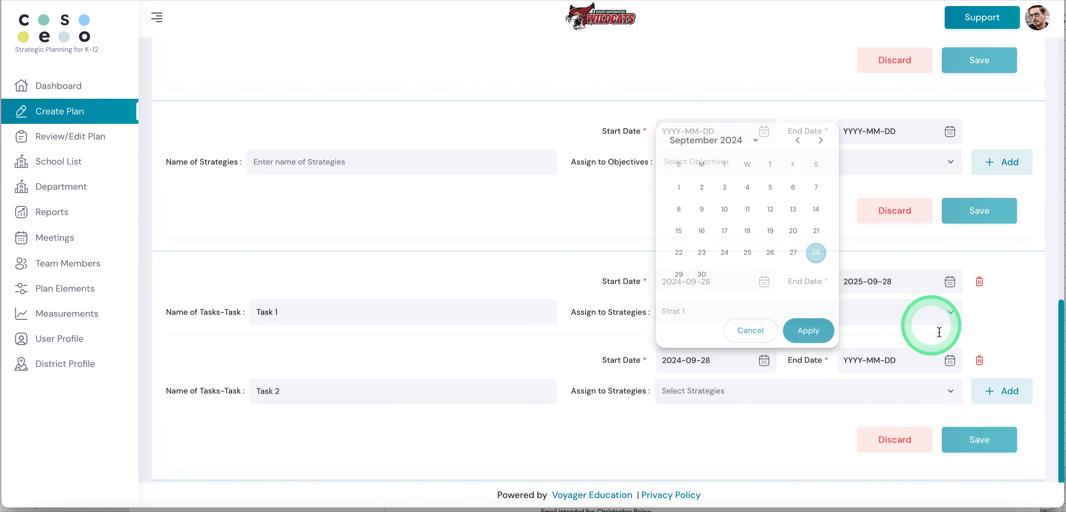
pyautogui.click(950, 360)
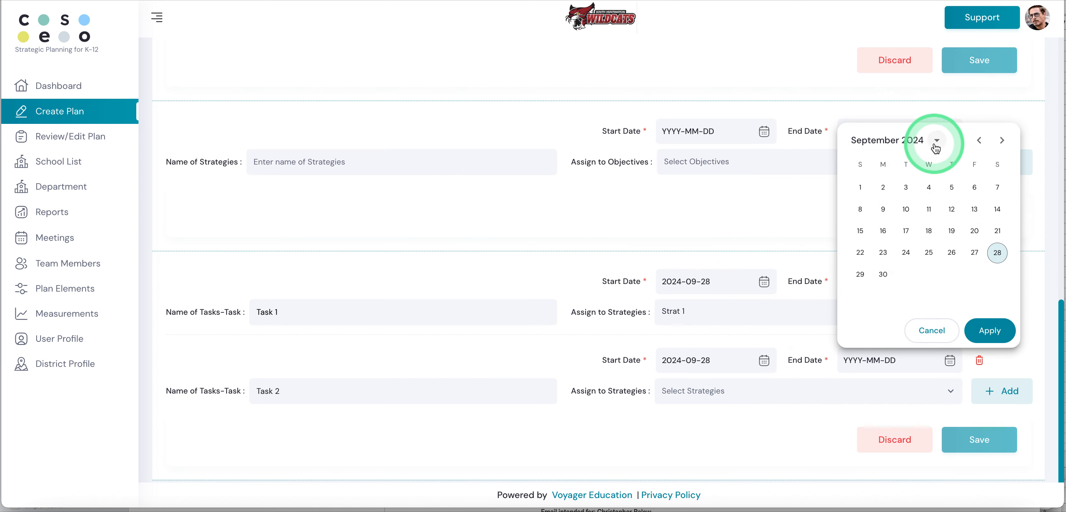
pyautogui.click(936, 139)
pyautogui.click(904, 232)
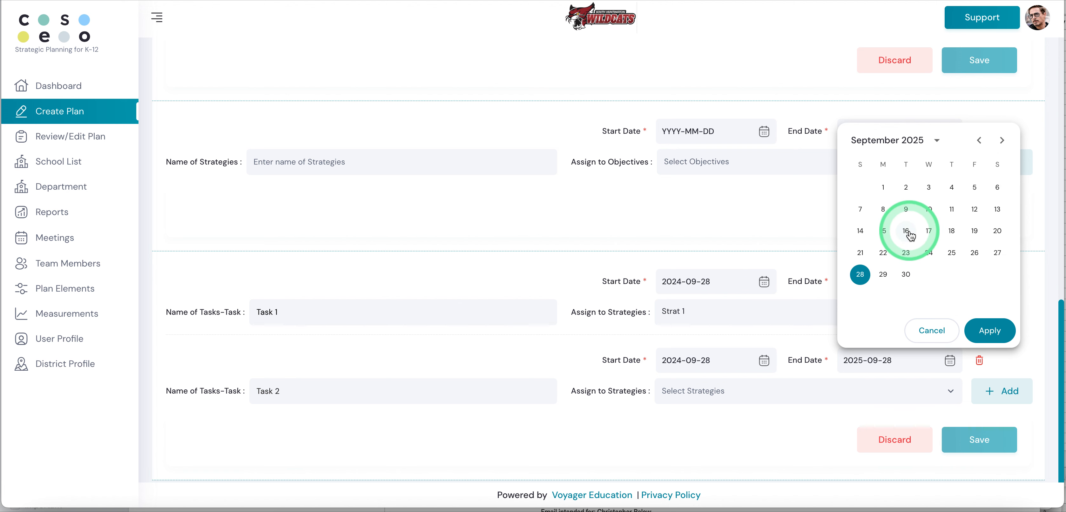
pyautogui.click(990, 330)
pyautogui.click(841, 352)
# Step: Assign Task 2 to the Strat 2 strategy and save both tasks
pyautogui.click(704, 389)
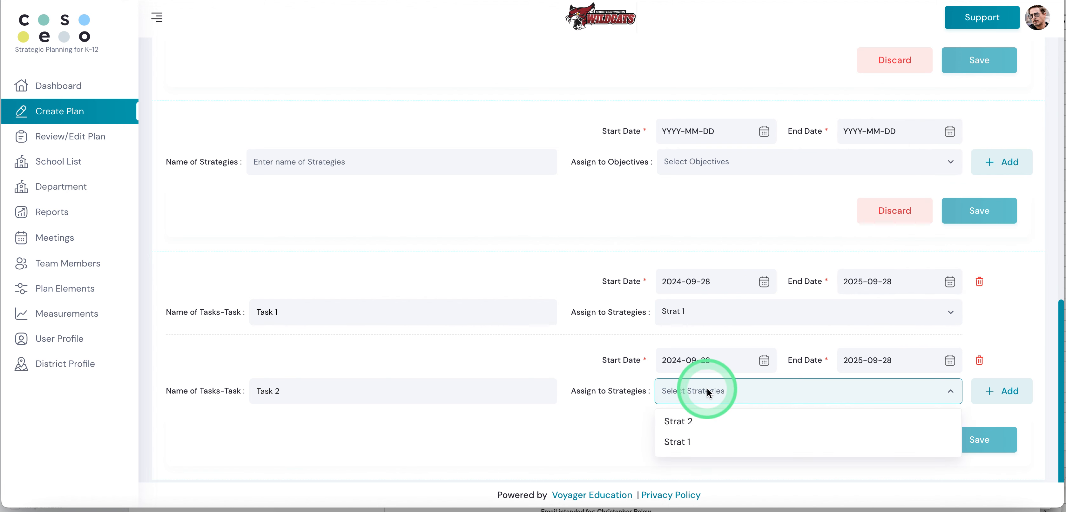
pyautogui.click(687, 421)
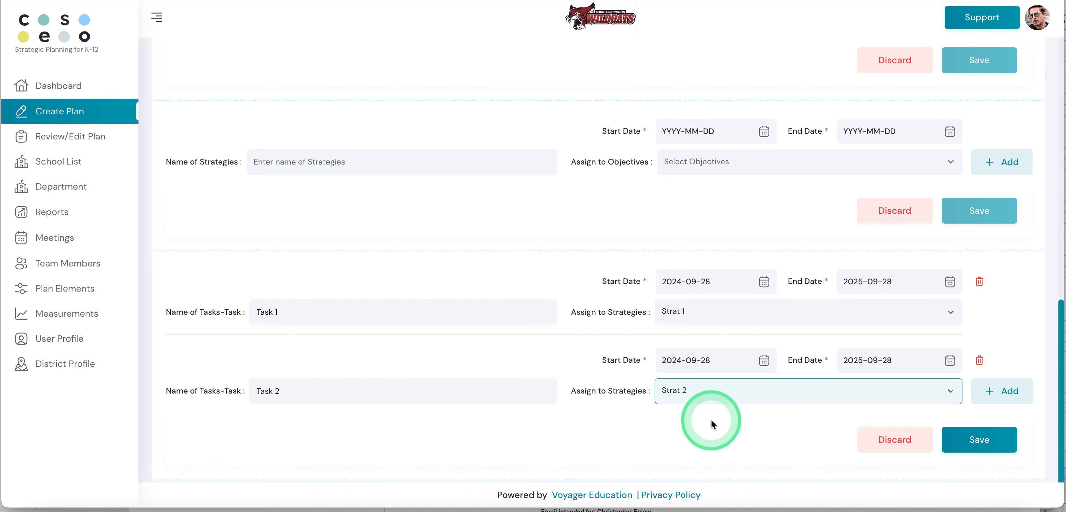
pyautogui.click(970, 442)
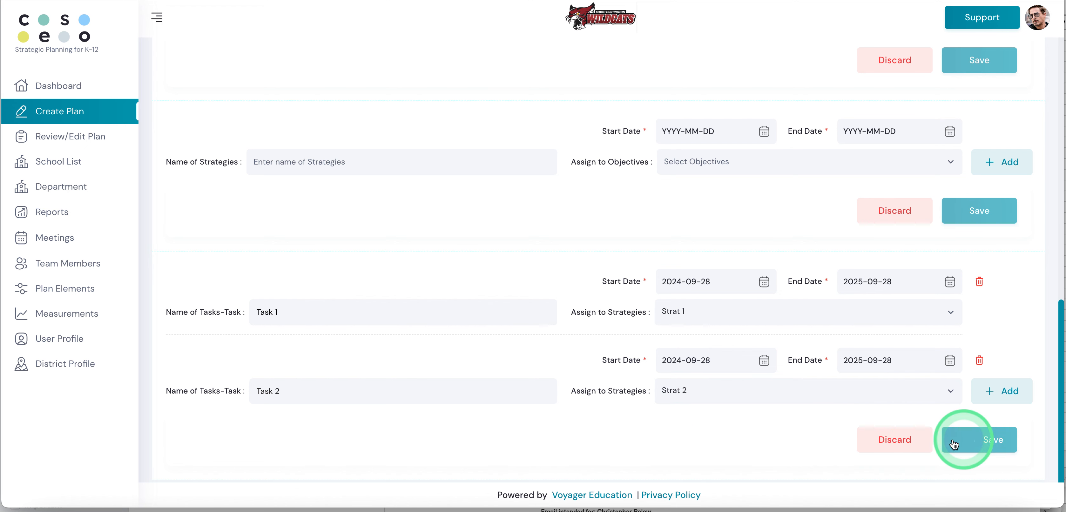
pyautogui.click(807, 443)
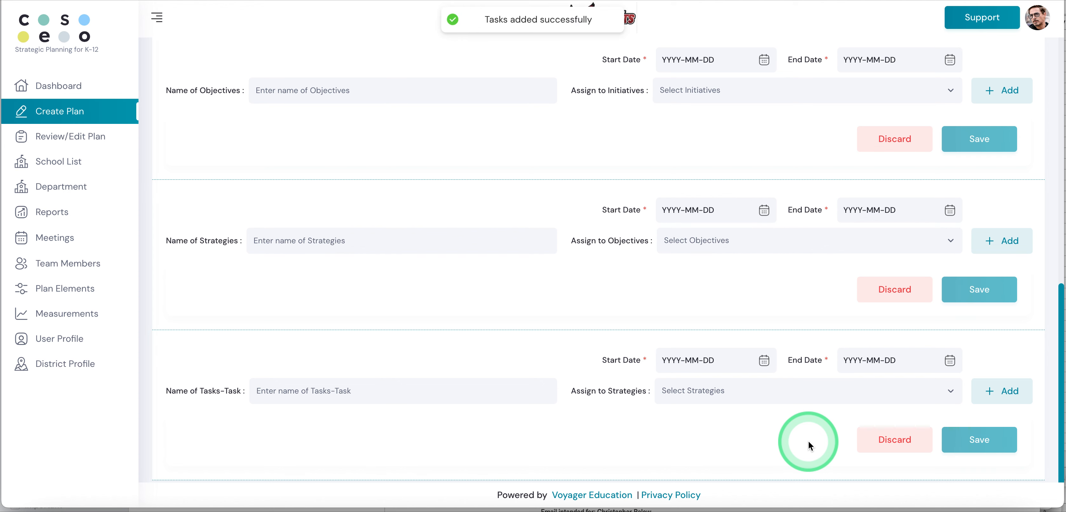
# Step: Check which plans can be selected in the Strategy Map report, and open the list of plans for review and editing
pyautogui.scroll(8, 808, 440)
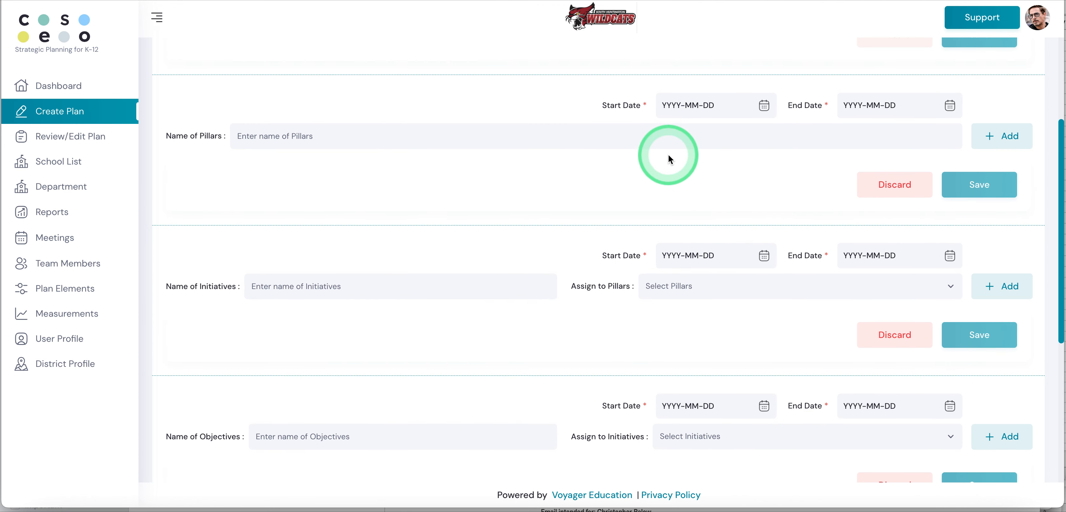
pyautogui.scroll(-3, 668, 158)
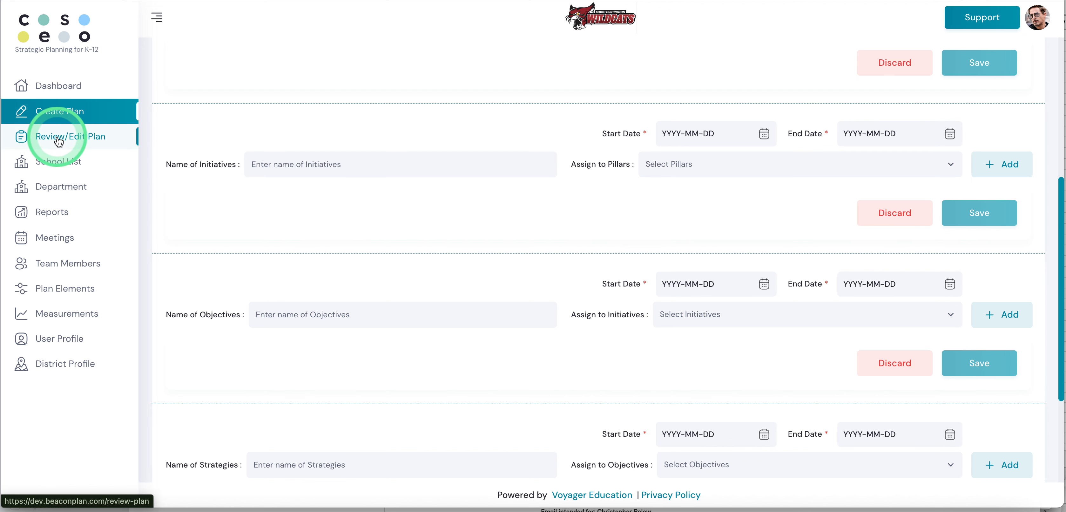
pyautogui.click(61, 216)
pyautogui.click(364, 86)
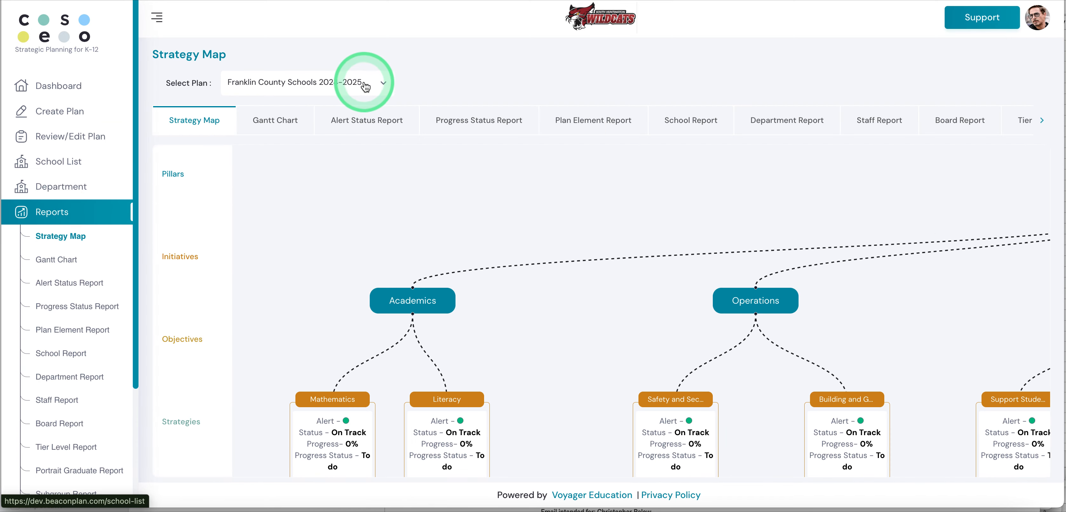
pyautogui.click(335, 135)
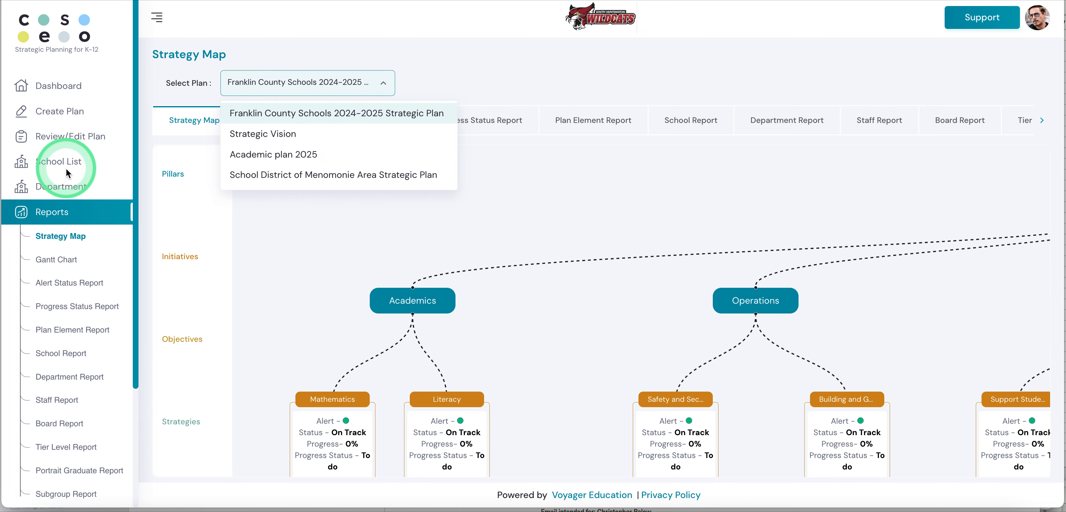
pyautogui.click(63, 237)
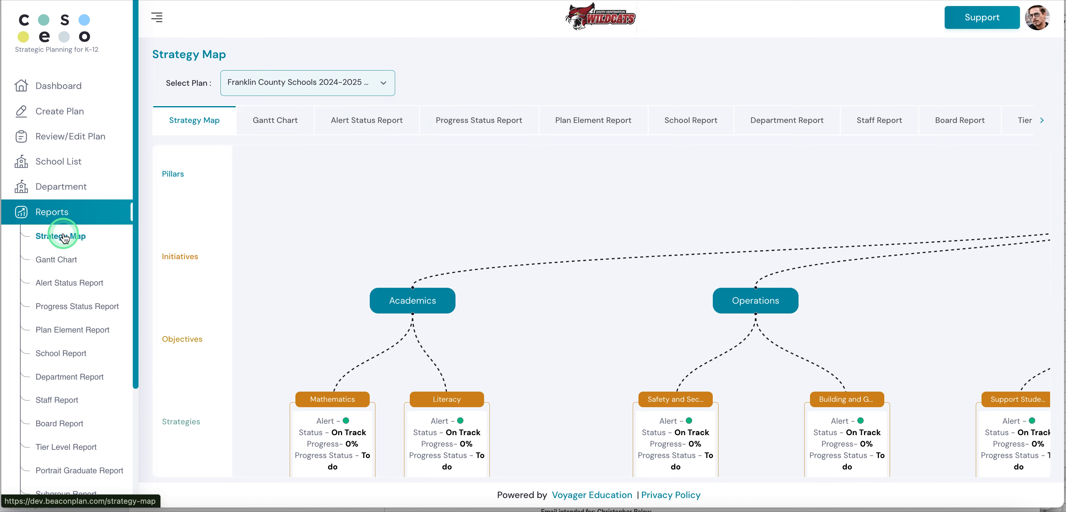
pyautogui.click(79, 137)
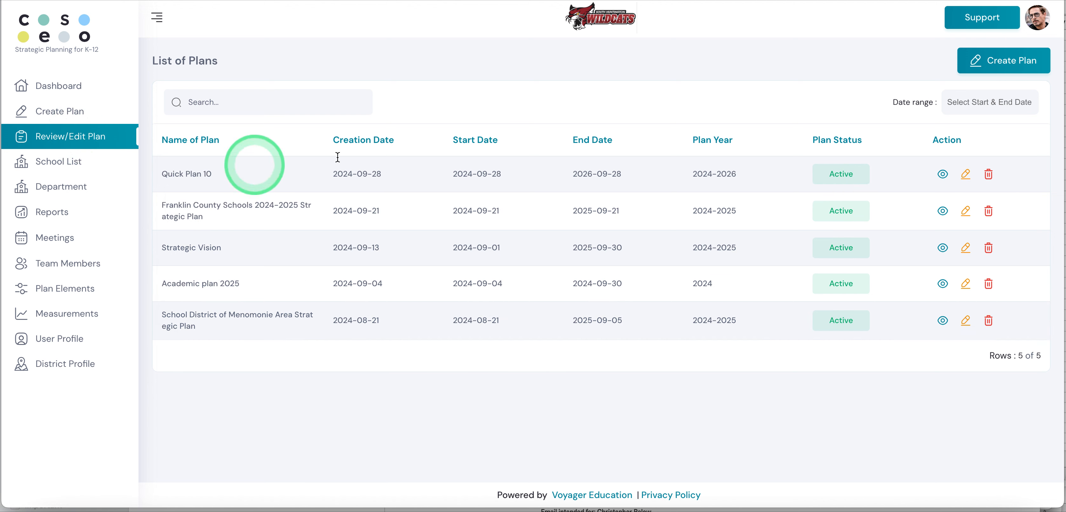
# Step: Open Quick Plan 10 for editing and check which existing pillars can be selected in its Pillars section
pyautogui.click(966, 176)
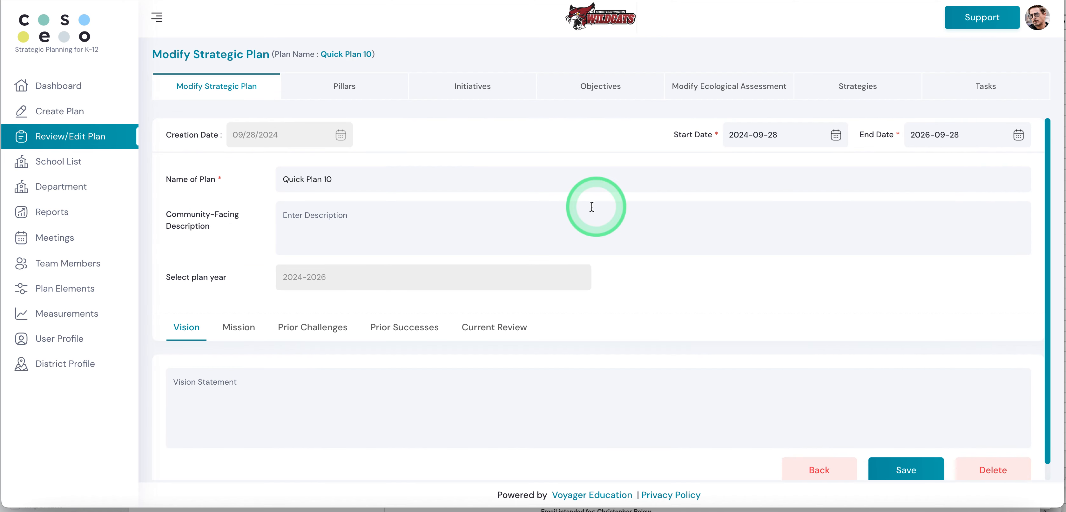
pyautogui.click(351, 87)
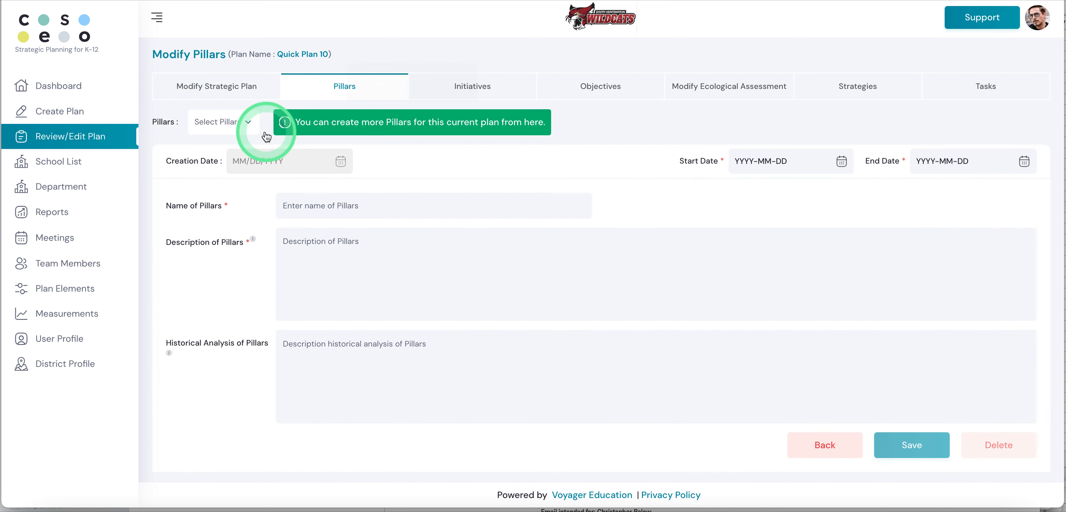
pyautogui.click(247, 135)
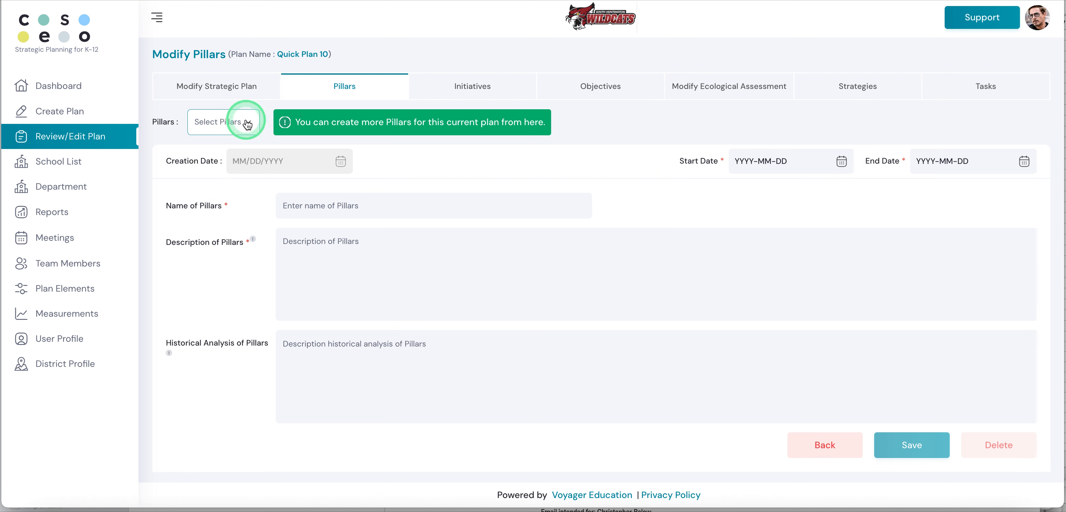
pyautogui.click(247, 124)
pyautogui.click(476, 81)
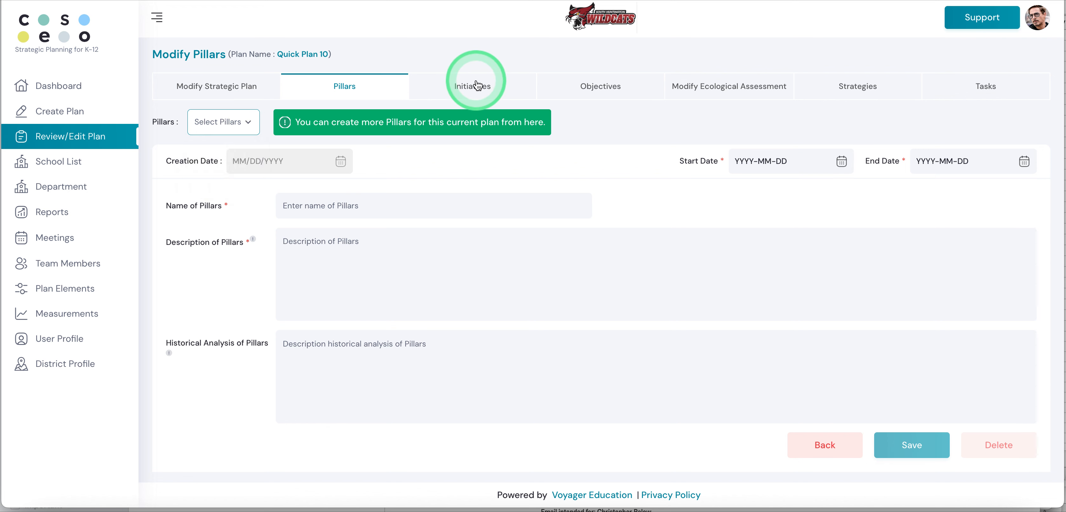
pyautogui.click(226, 130)
pyautogui.click(518, 110)
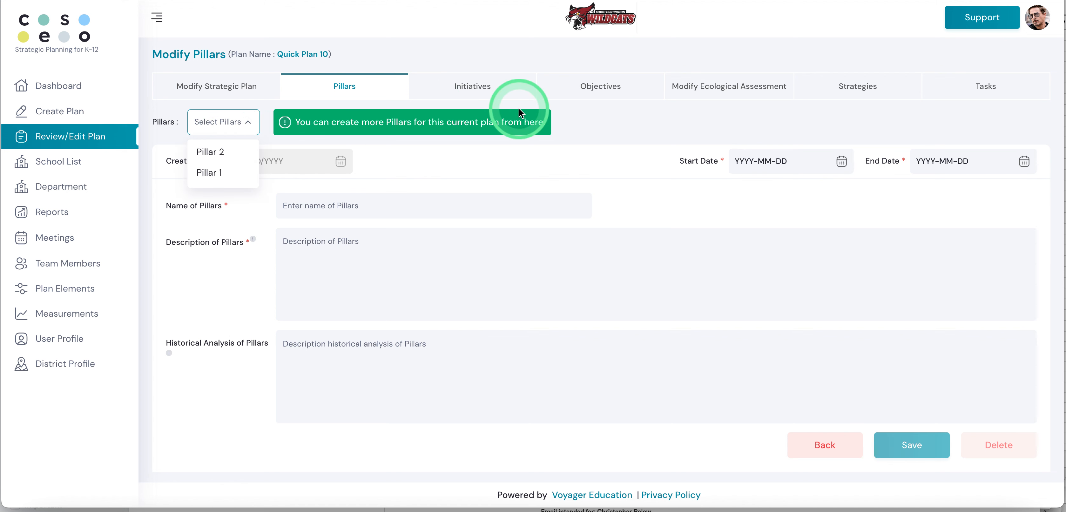
pyautogui.click(603, 88)
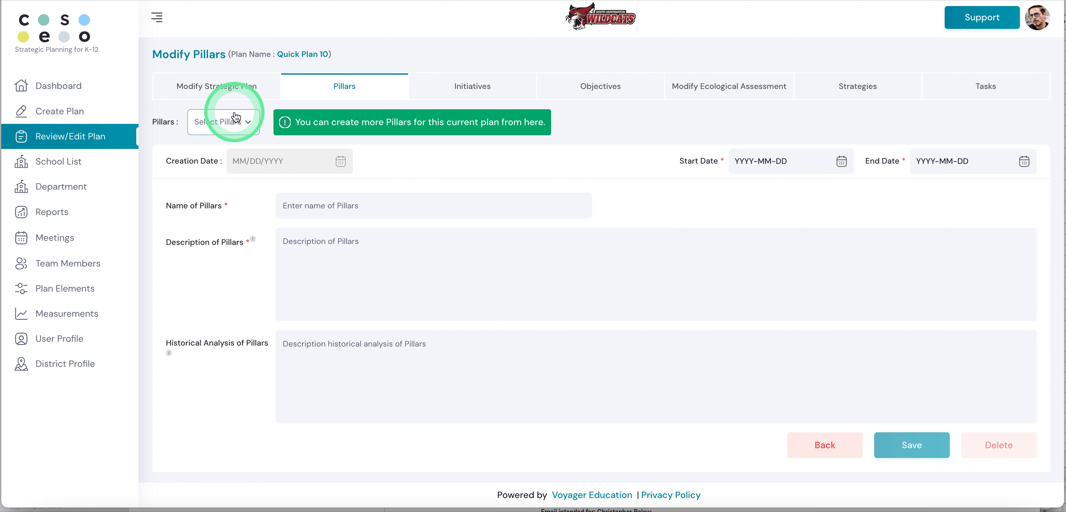
pyautogui.click(249, 124)
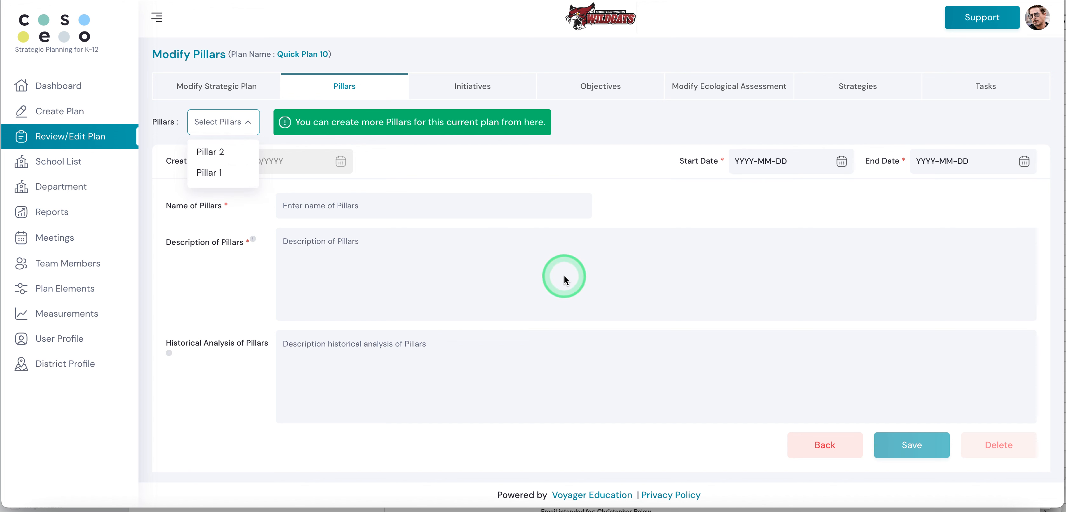
pyautogui.click(564, 278)
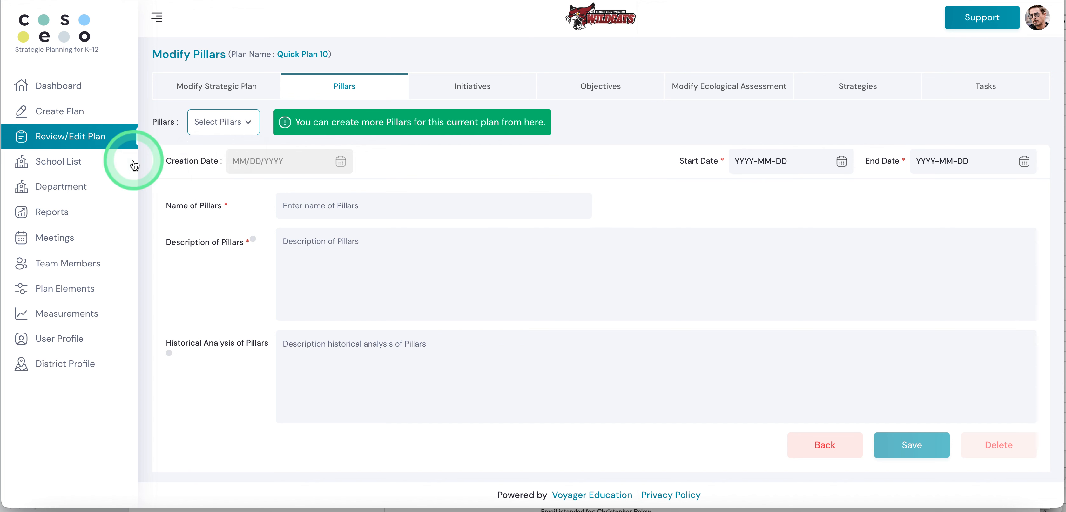
# Step: Open the Strategy Map report and display Quick Plan 10 in it
pyautogui.click(61, 218)
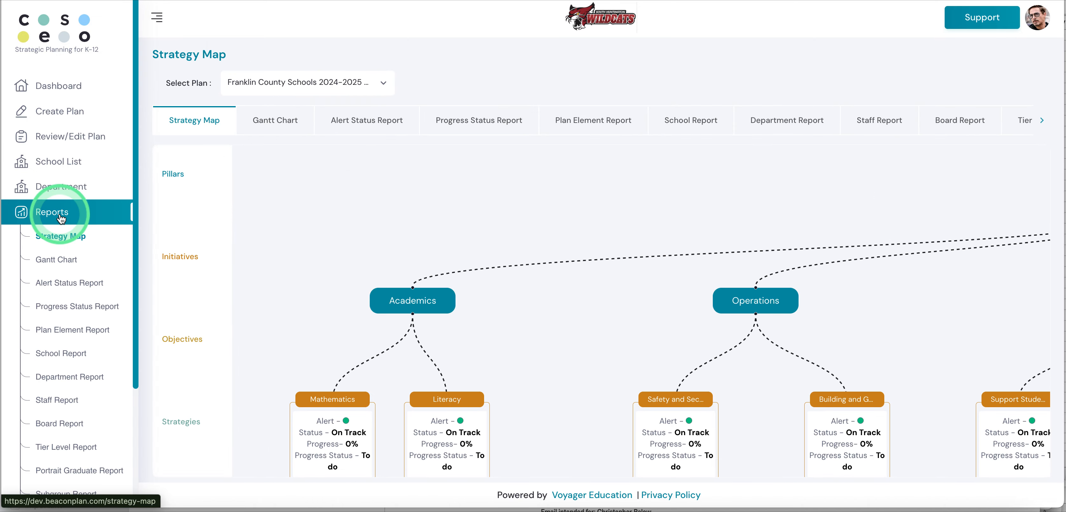
pyautogui.click(381, 81)
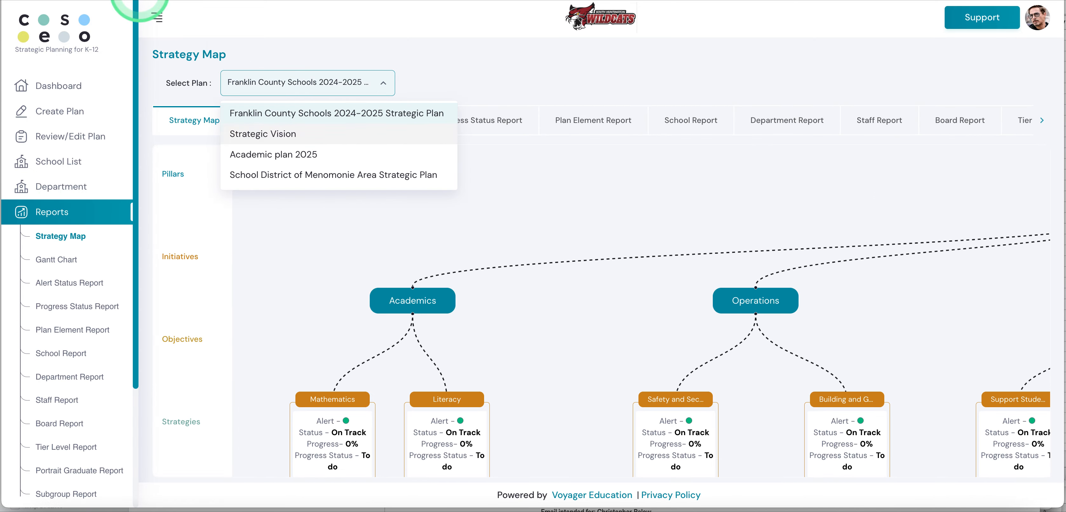
pyautogui.click(385, 142)
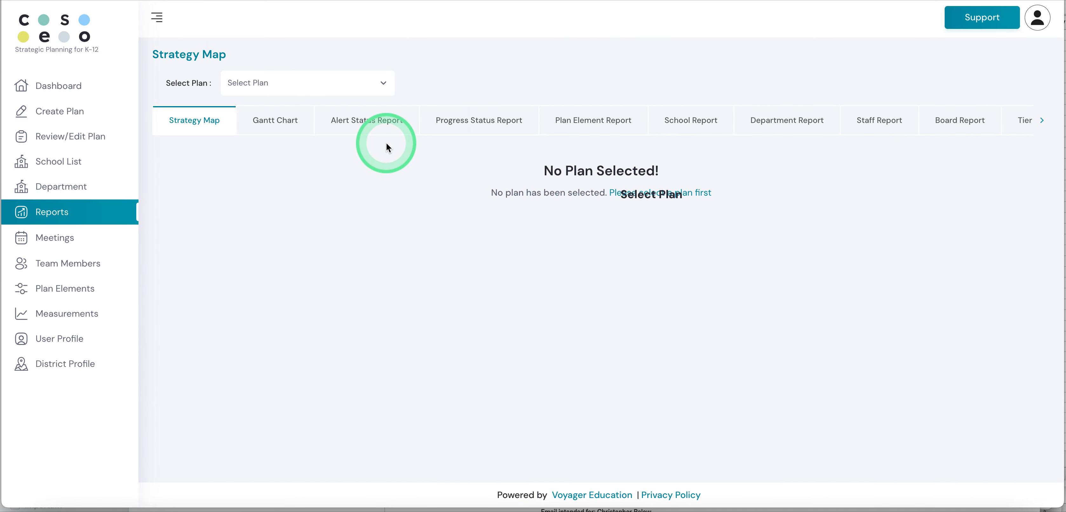
pyautogui.click(381, 83)
pyautogui.click(281, 113)
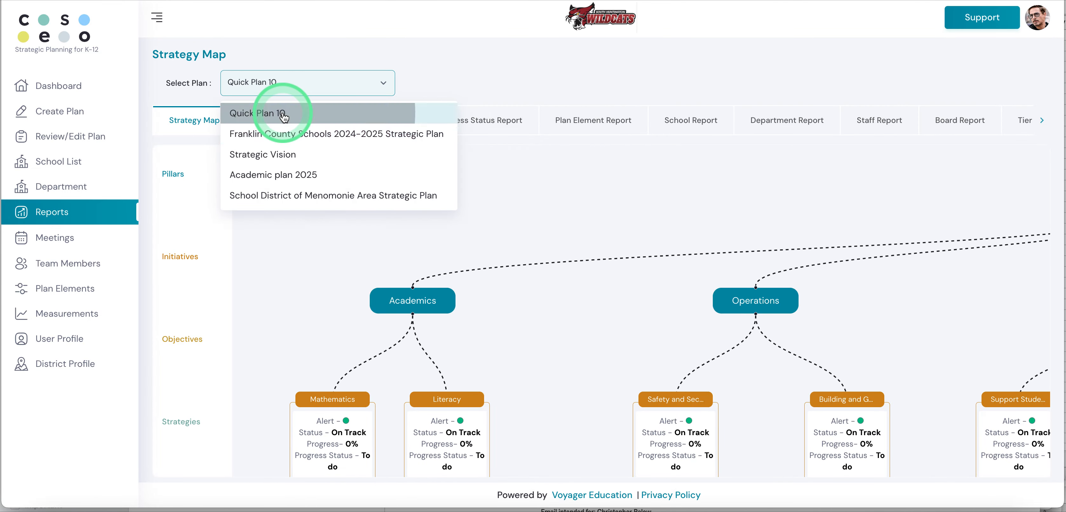
pyautogui.click(345, 133)
# Step: Examine Quick Plan 10's strategy map from the pillars down to the tasks, and return to the list of plans for review and editing
pyautogui.click(613, 258)
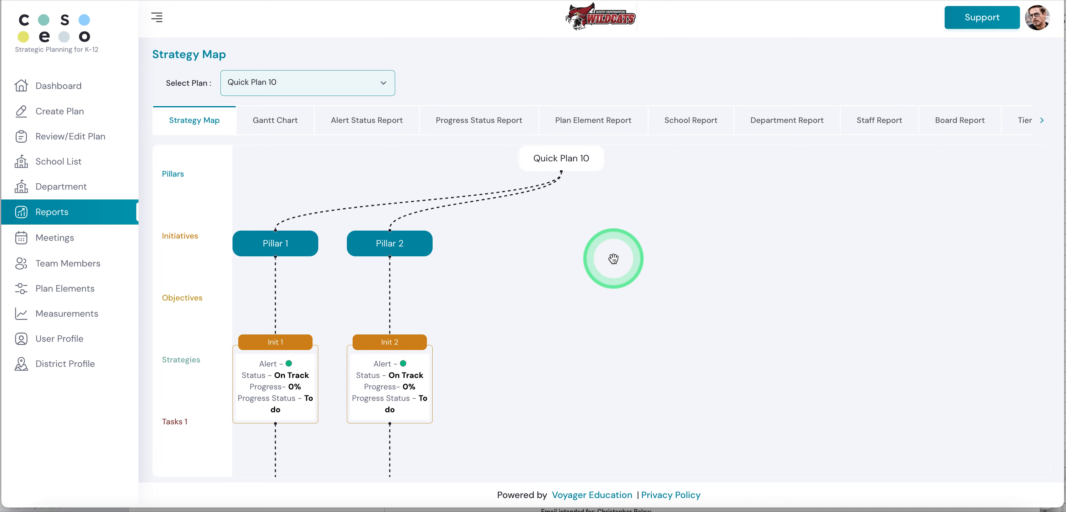
pyautogui.scroll(-3, 613, 258)
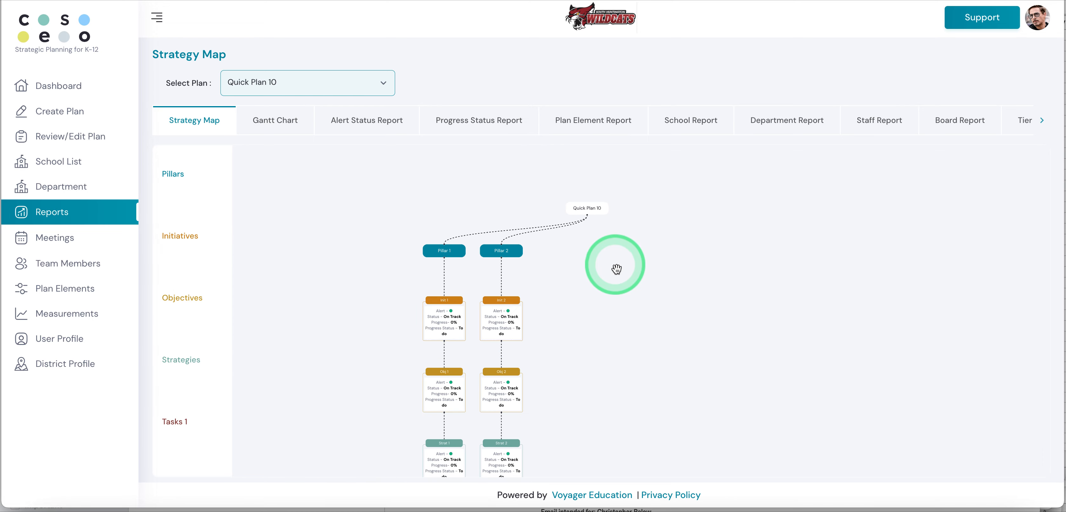
pyautogui.moveTo(623, 290); pyautogui.dragTo(621, 221)
pyautogui.click(609, 332)
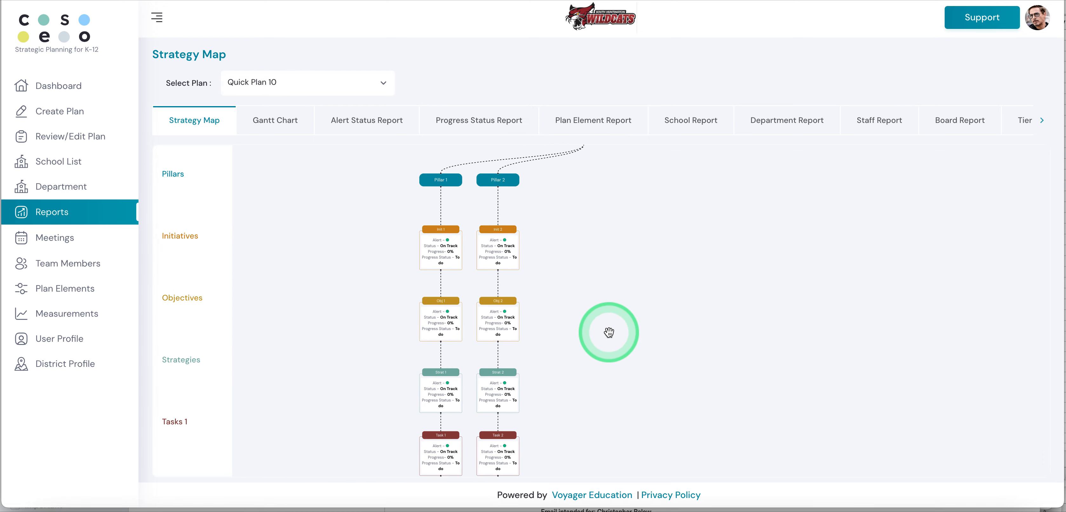
pyautogui.moveTo(608, 332); pyautogui.dragTo(610, 356)
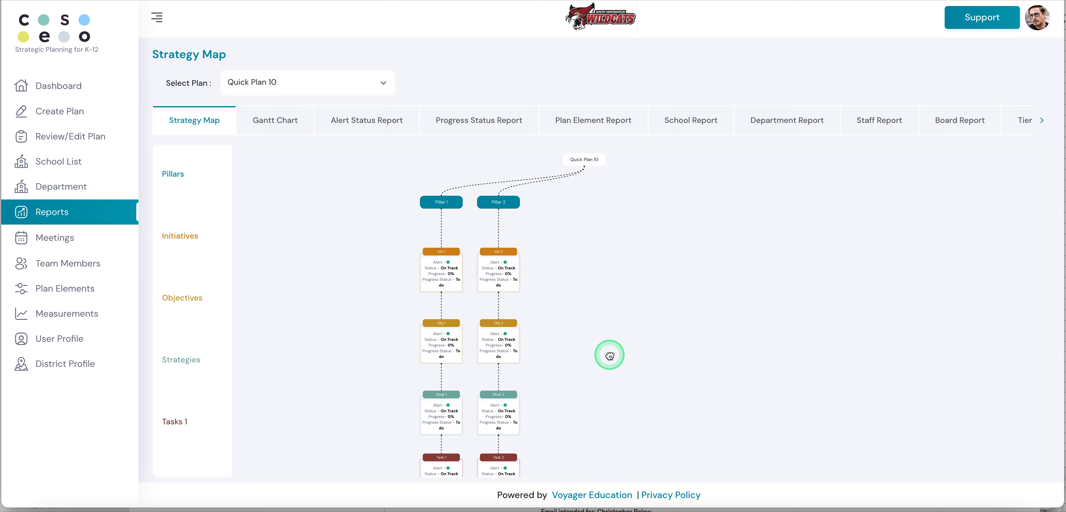
pyautogui.click(214, 175)
pyautogui.click(71, 138)
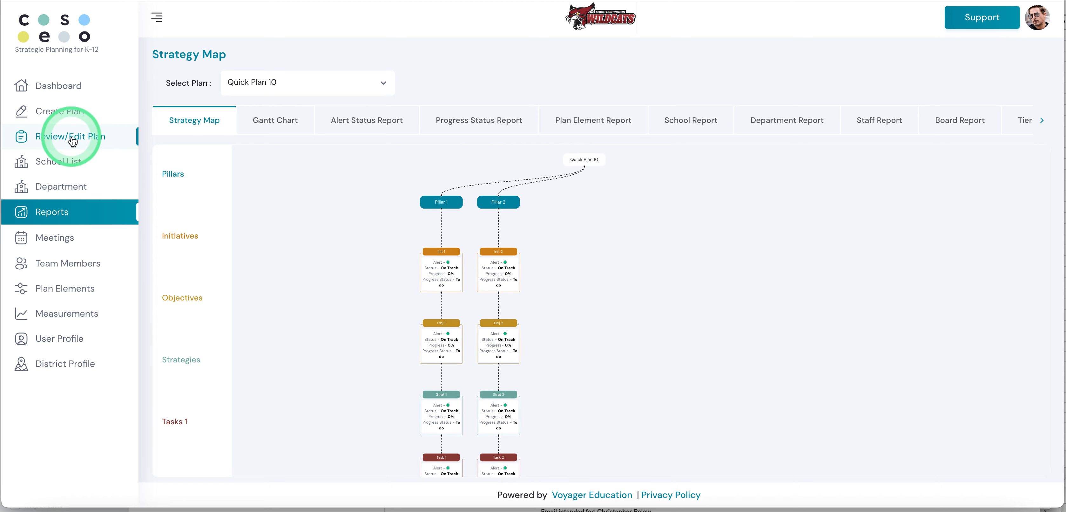